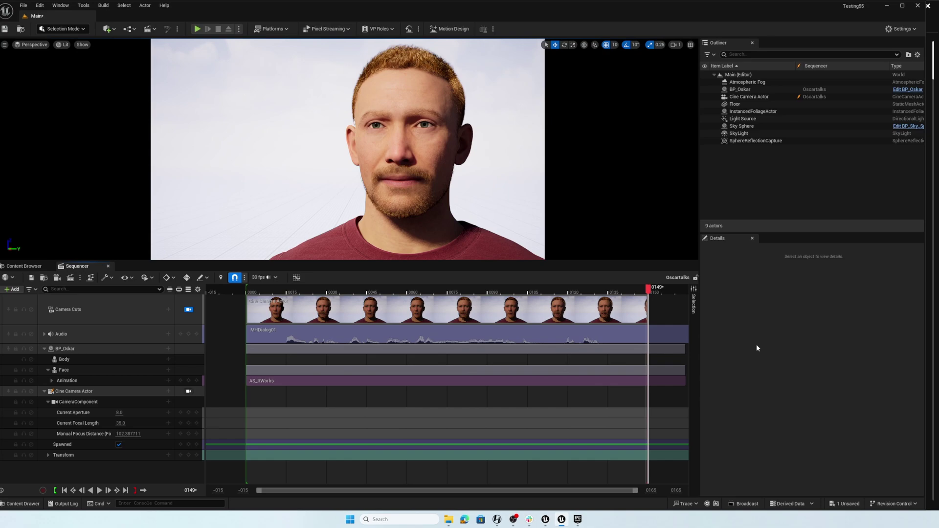
Switch from Unreal Editor to the Epic Games Launcher's Library.
{"action": "key", "text": "alt+Tab"}
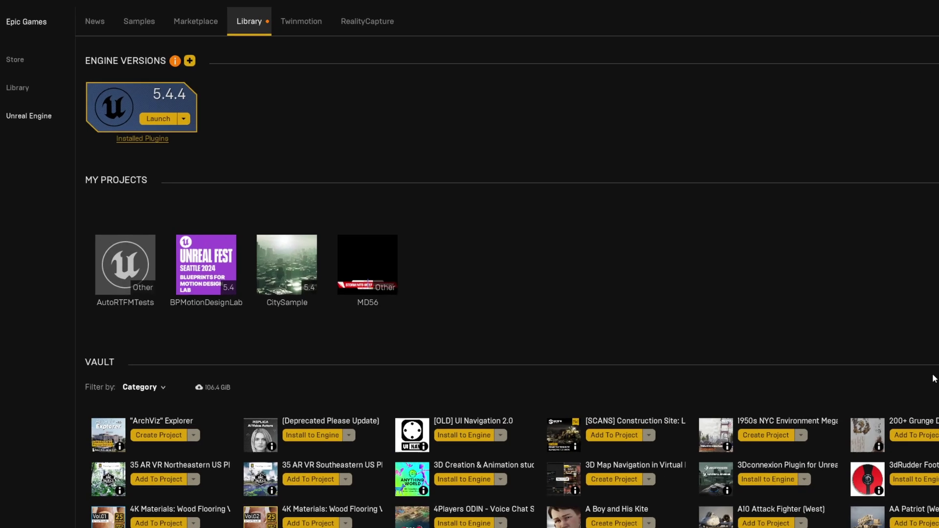
Add and install the 5.5.0 Preview engine version, then go to the Marketplace.
{"action": "left_click", "coordinate": [189, 62]}
{"action": "left_click", "coordinate": [455, 155]}
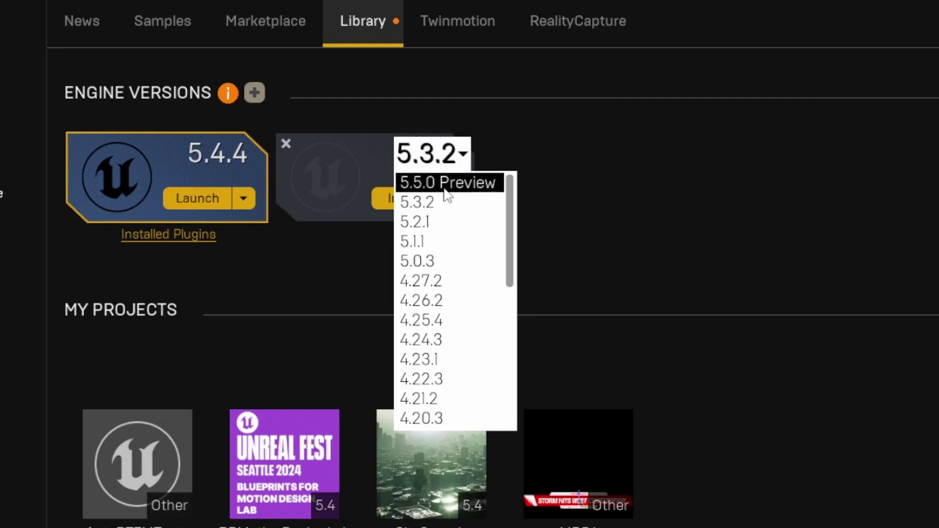
{"action": "left_click", "coordinate": [436, 183]}
{"action": "left_click", "coordinate": [405, 199]}
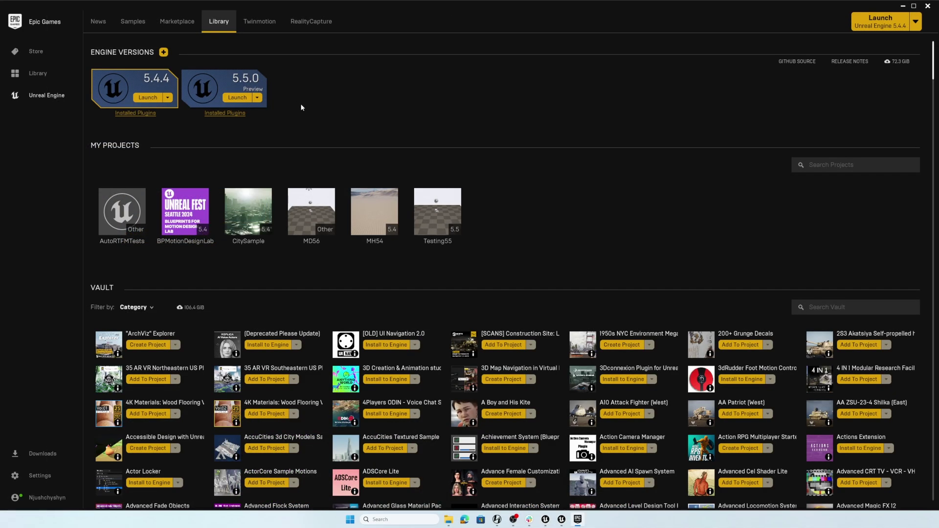
{"action": "left_click", "coordinate": [178, 28]}
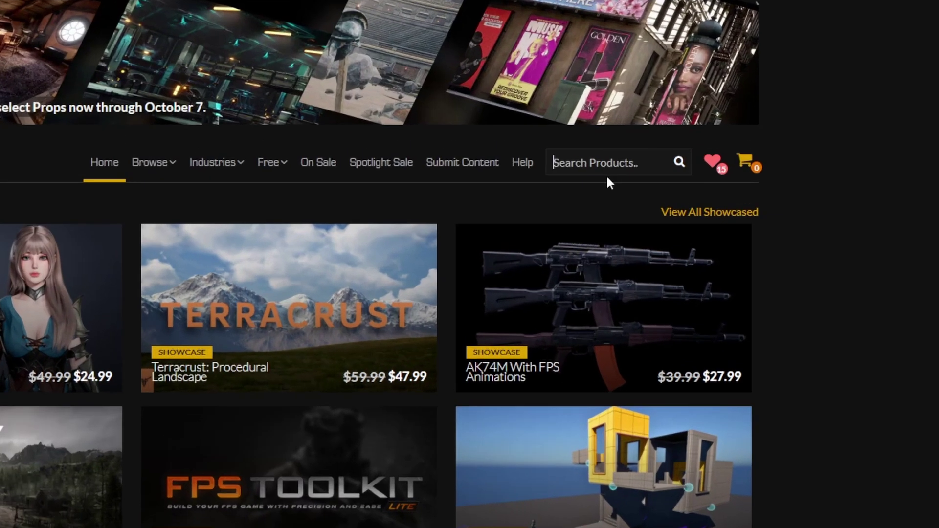
Search the Marketplace for 'metahuman'.
{"action": "left_click", "coordinate": [676, 128]}
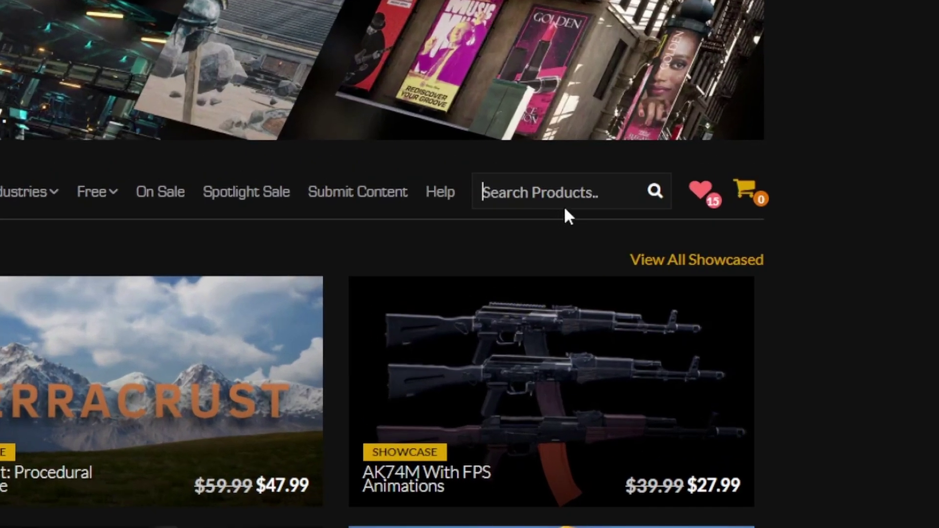
{"action": "type", "text": "metahuman"}
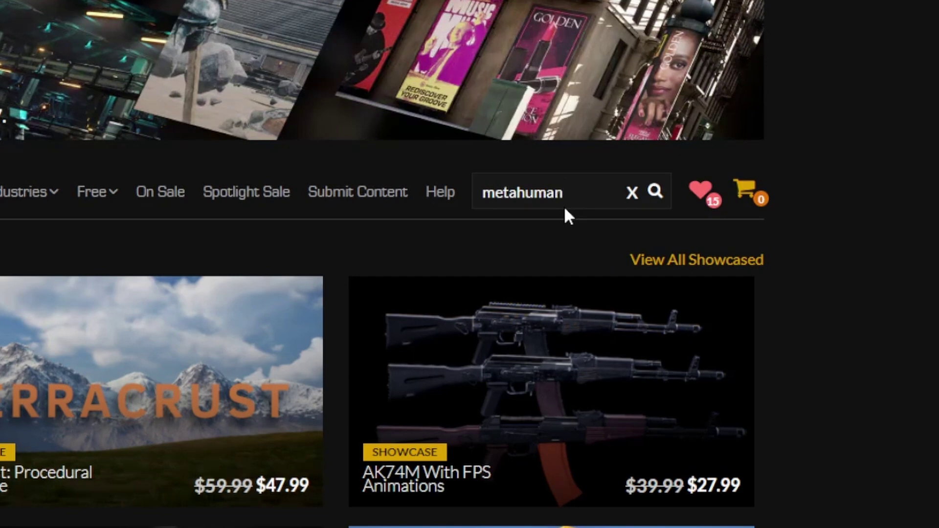
{"action": "key", "text": "Return"}
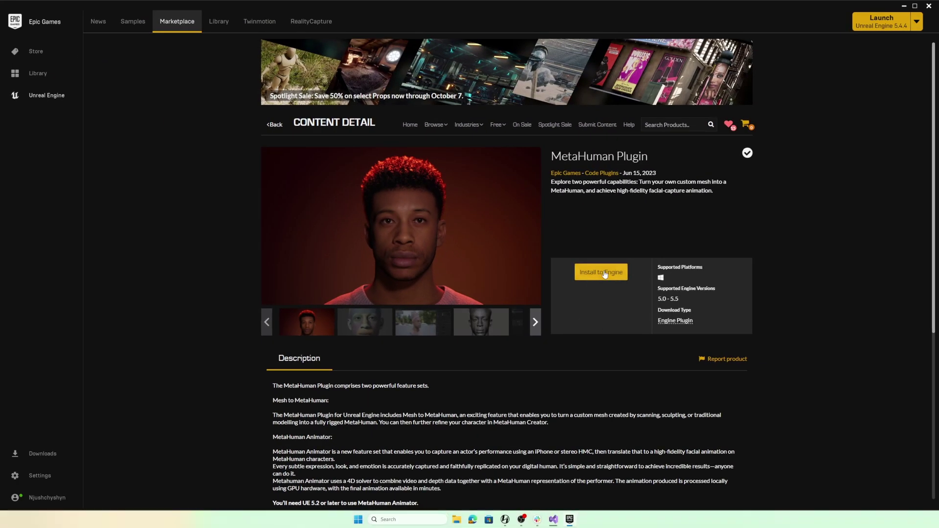
Install the MetaHuman Plugin into the 5.5 engine.
{"action": "left_click", "coordinate": [605, 273]}
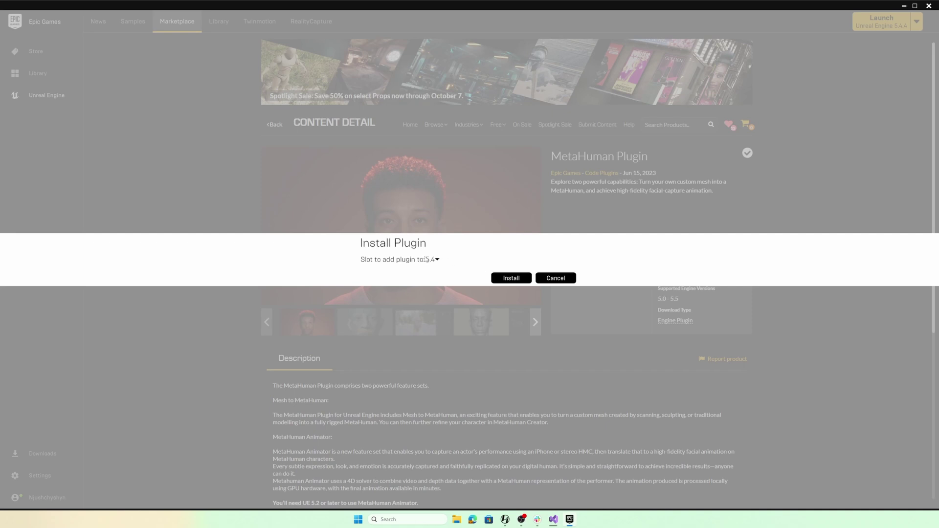
{"action": "left_click", "coordinate": [436, 260]}
{"action": "left_click", "coordinate": [435, 281]}
{"action": "left_click", "coordinate": [517, 281]}
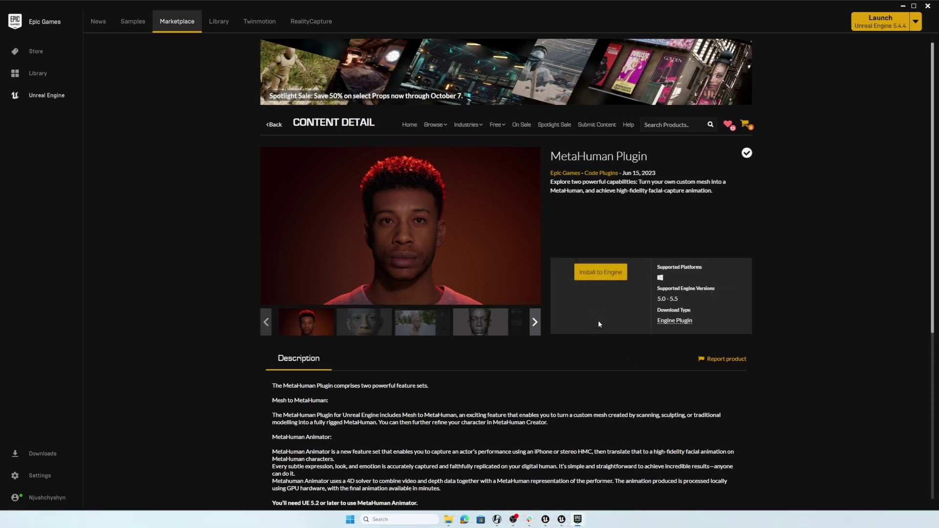
{"action": "key", "text": "alt+Tab"}
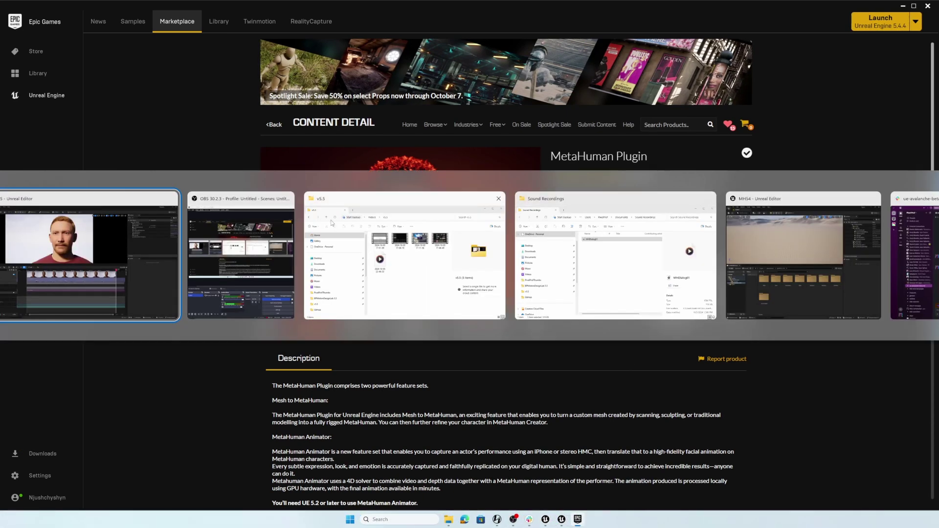
Close the Sequencer in Unreal Editor and deselect the Oscartalks asset.
{"action": "left_click", "coordinate": [157, 291]}
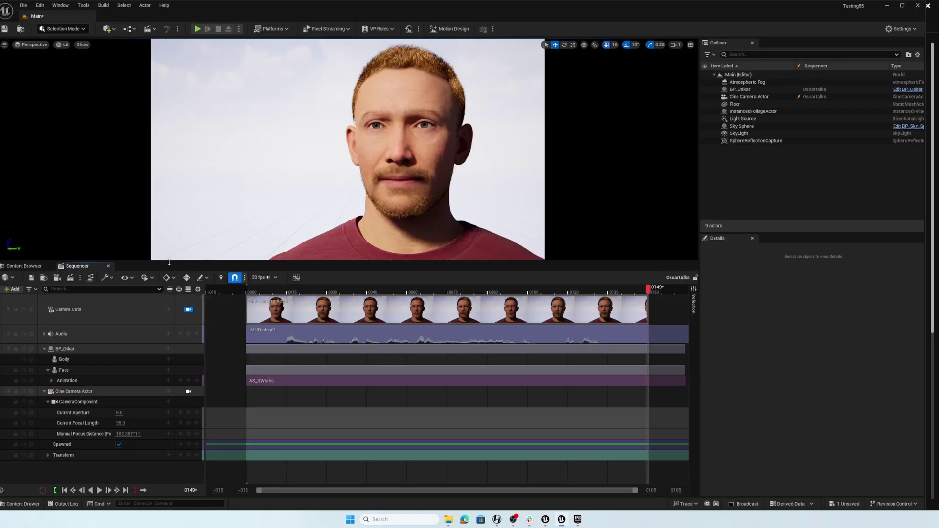
{"action": "left_click", "coordinate": [108, 266]}
{"action": "left_click", "coordinate": [408, 379]}
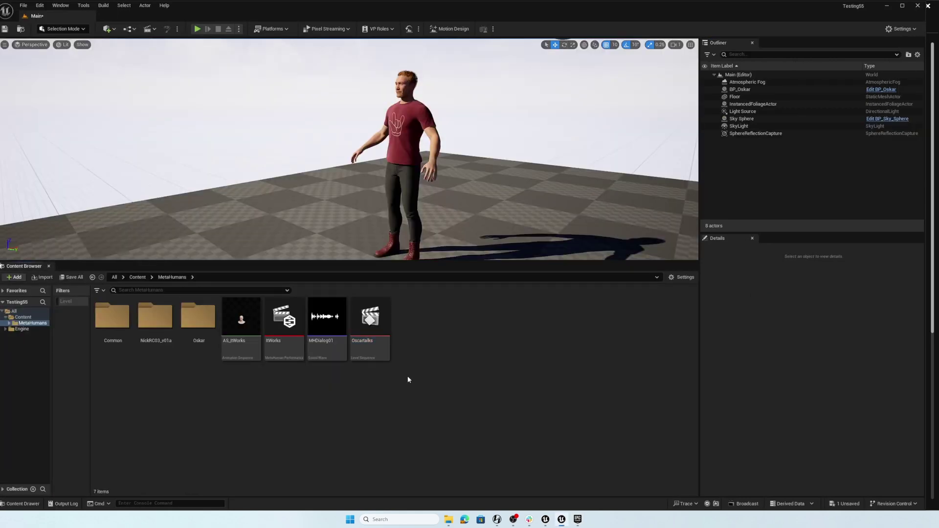
Open Quixel Bridge from the Window menu, centre it and dismiss its service notices.
{"action": "left_click", "coordinate": [56, 7]}
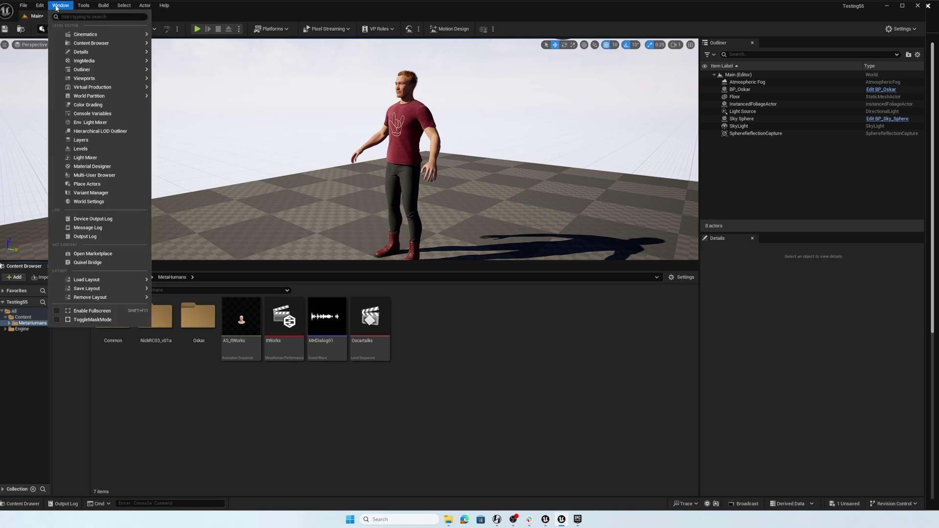
{"action": "left_click", "coordinate": [104, 265]}
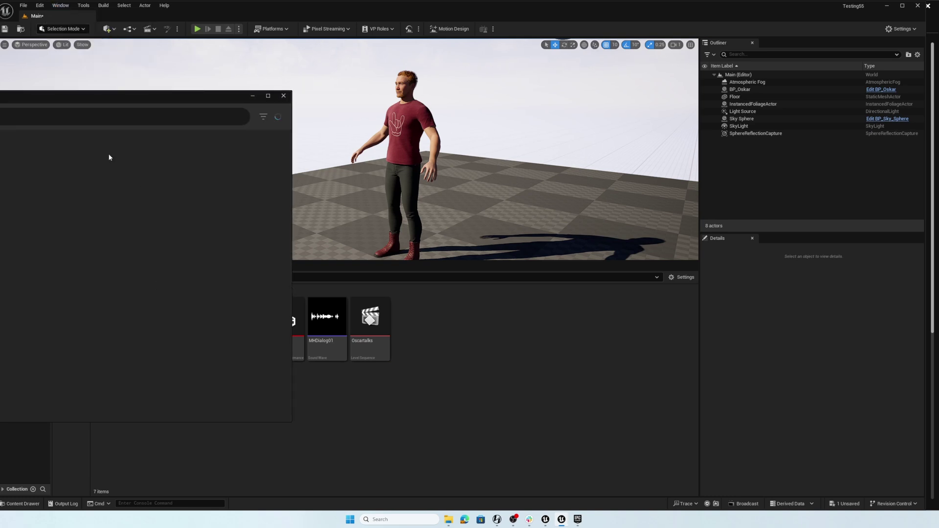
{"action": "left_click_drag", "start_coordinate": [69, 99], "coordinate": [573, 141]}
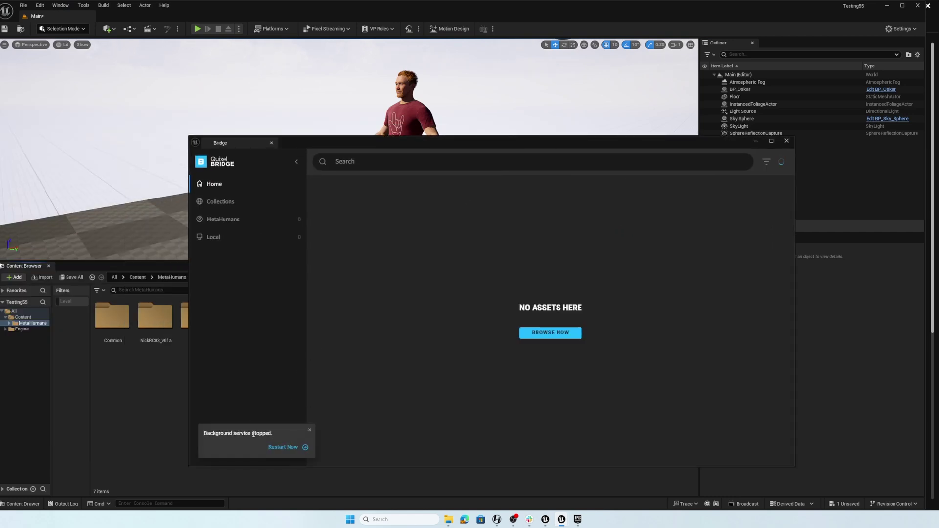
{"action": "left_click", "coordinate": [309, 430]}
{"action": "left_click", "coordinate": [309, 431]}
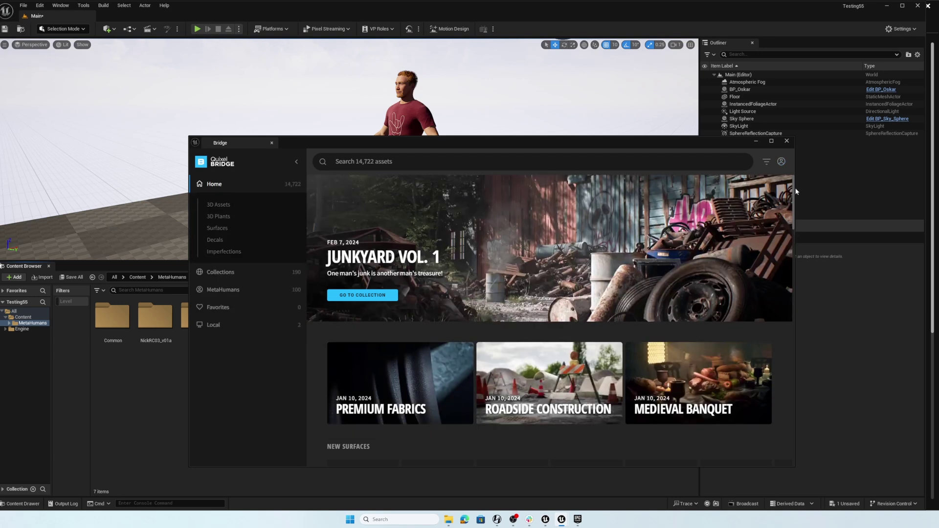
{"action": "left_click", "coordinate": [781, 162]}
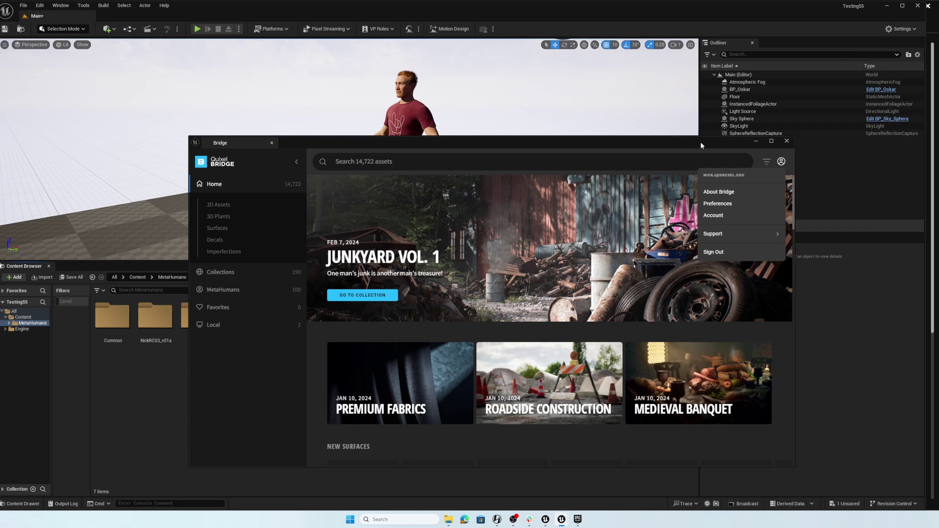
Browse Bridge's MetaHumans section through to the MetaHuman Presets list.
{"action": "left_click", "coordinate": [278, 374]}
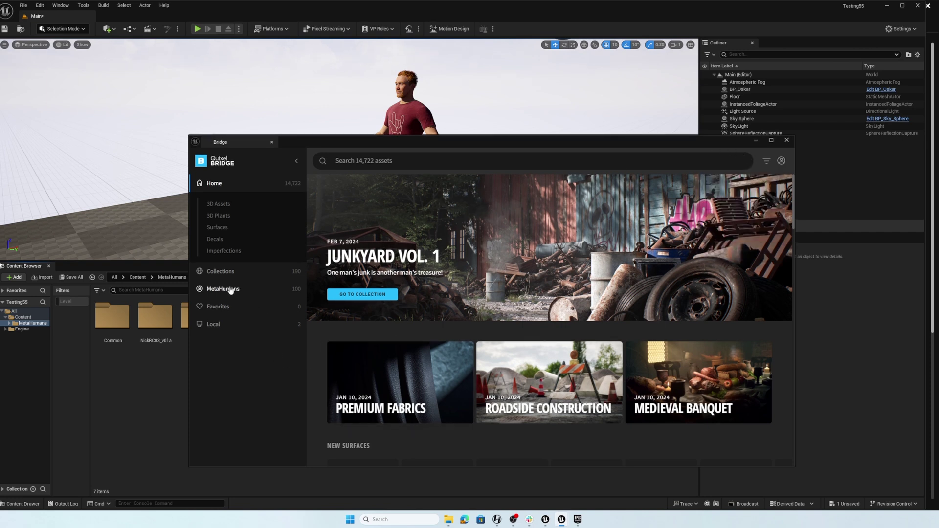
{"action": "left_click", "coordinate": [232, 290]}
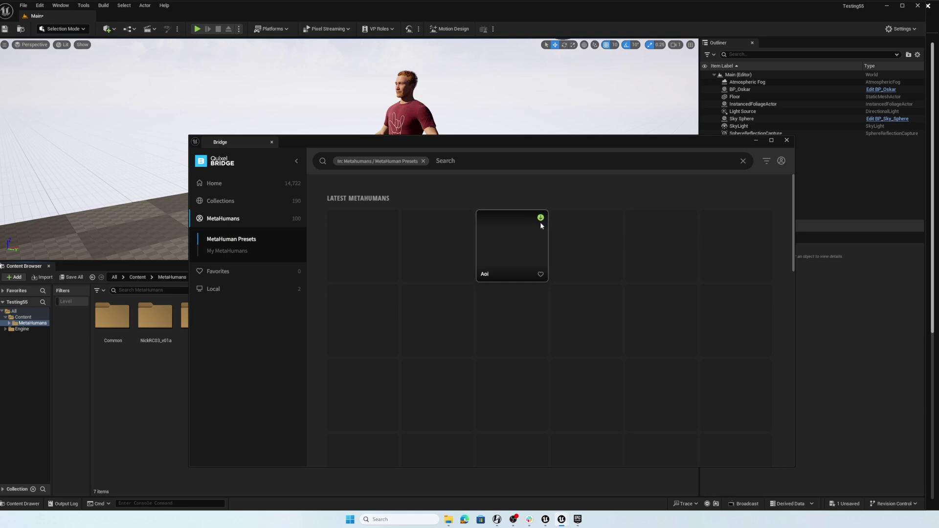
{"action": "left_click", "coordinate": [232, 251]}
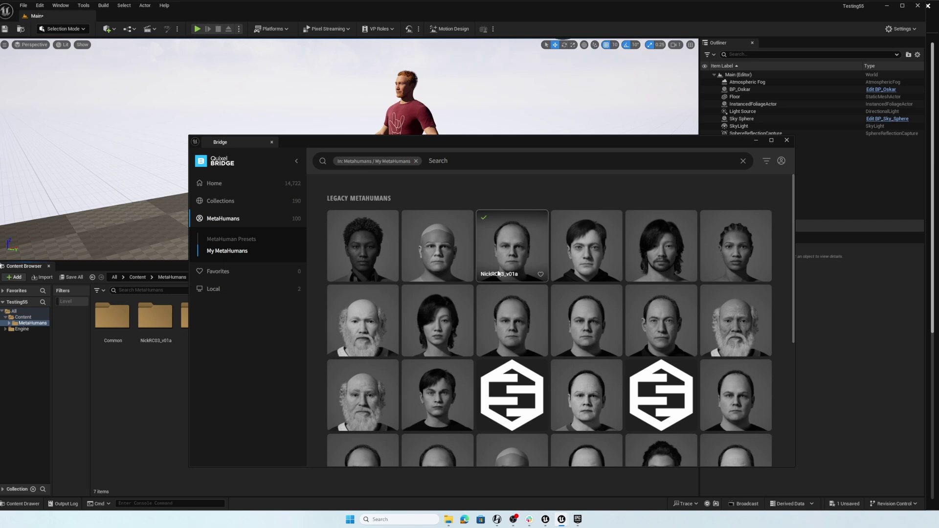
{"action": "left_click", "coordinate": [238, 241]}
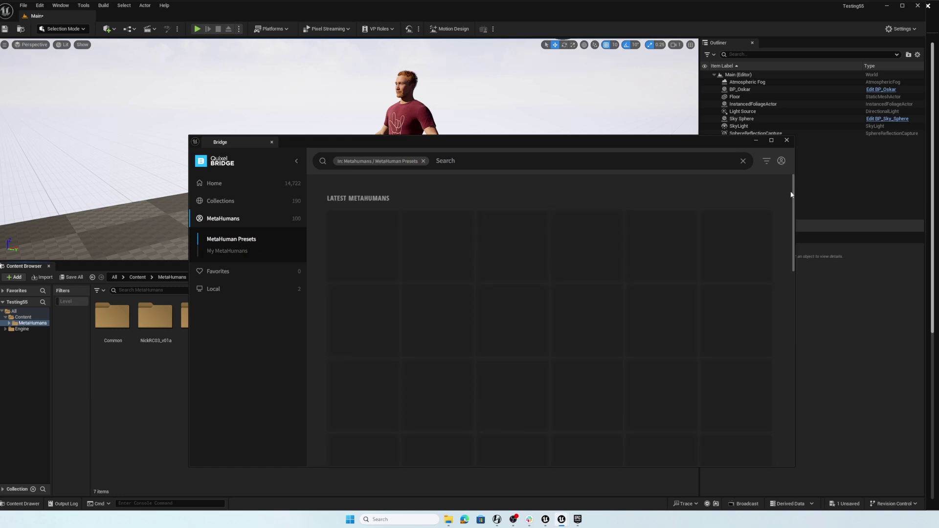
{"action": "left_click_drag", "start_coordinate": [792, 196], "coordinate": [747, 327]}
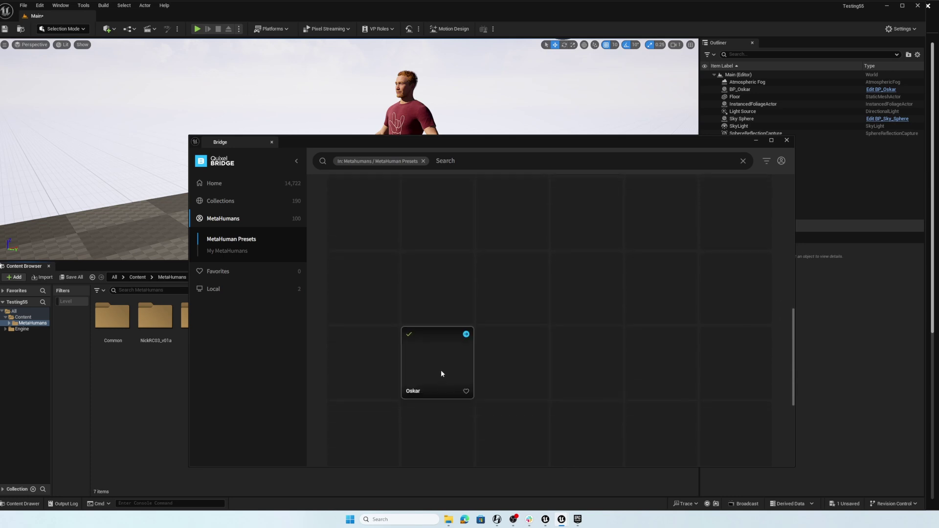
Open the Oskar preset's details with Highest Quality selected.
{"action": "left_click", "coordinate": [426, 358]}
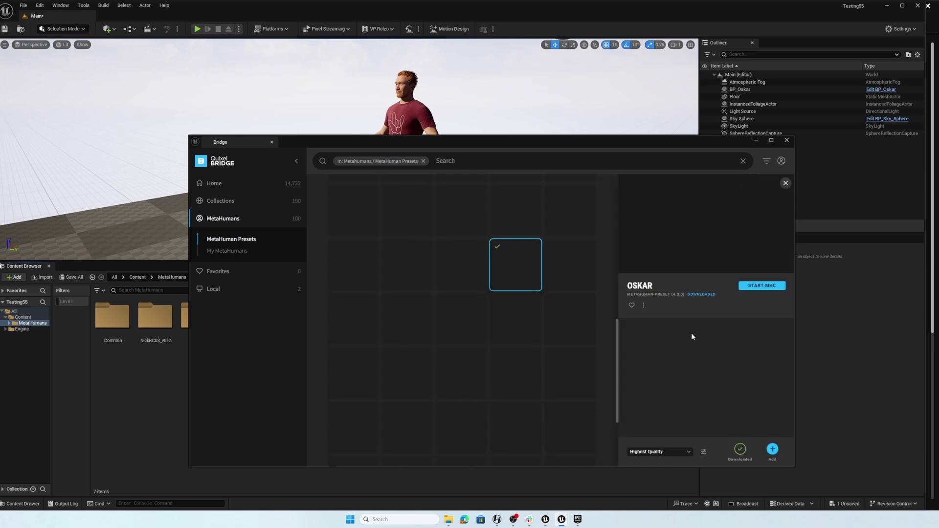
{"action": "left_click", "coordinate": [644, 450]}
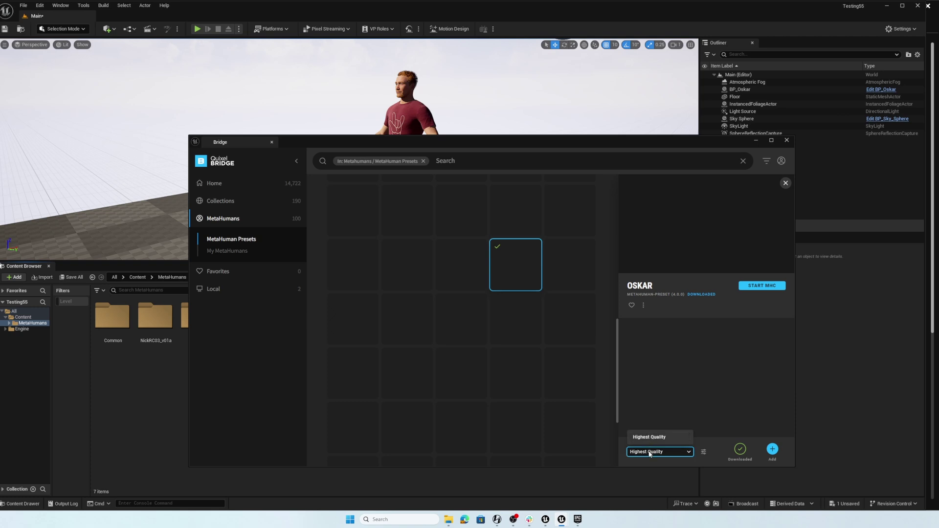
{"action": "left_click", "coordinate": [650, 455]}
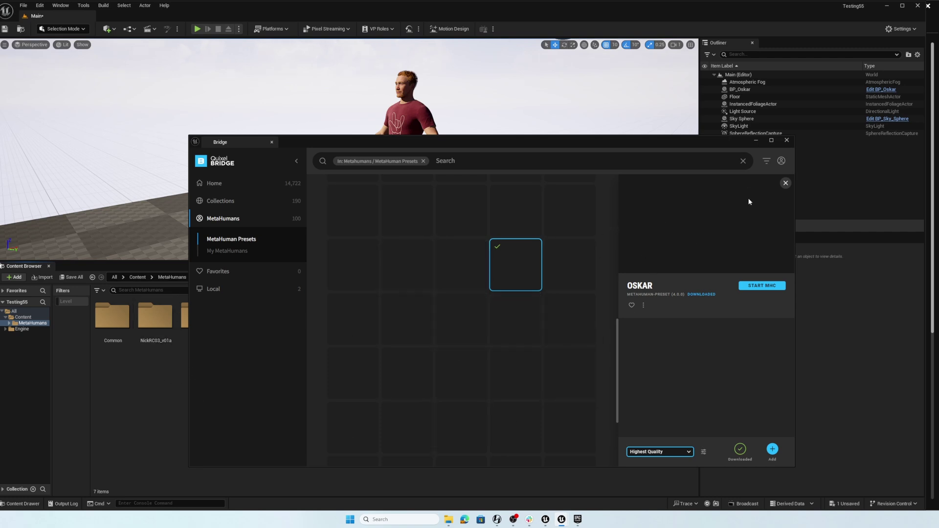
Close Quixel Bridge and switch over to File Explorer.
{"action": "left_click", "coordinate": [786, 141]}
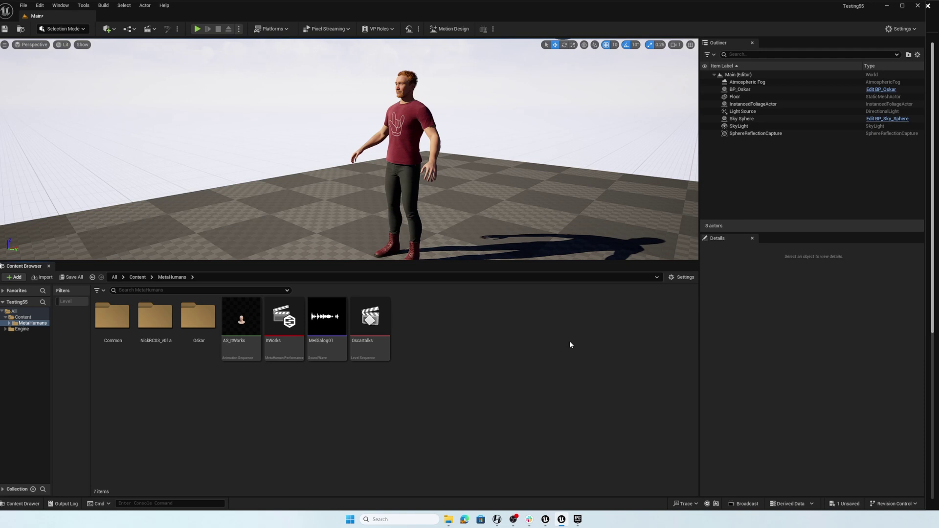
{"action": "key", "text": "alt+Tab"}
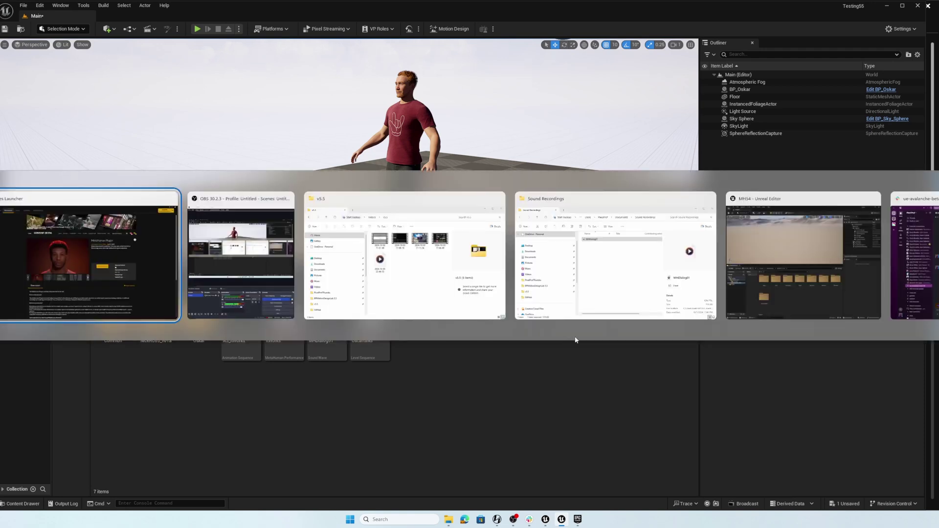
Drag the MHDialog01 WAV from Sound Recordings into the Unreal project's MetaHumans content.
{"action": "left_click", "coordinate": [626, 293]}
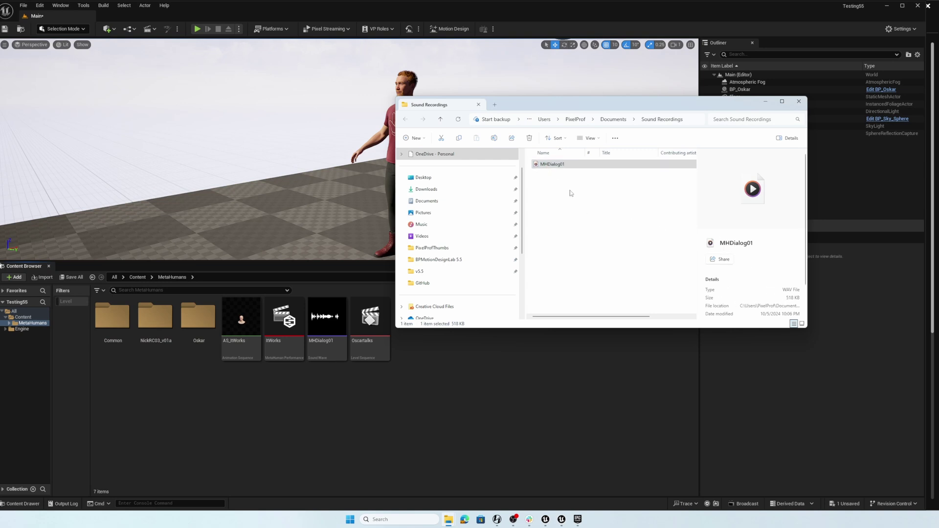
{"action": "left_click", "coordinate": [546, 168]}
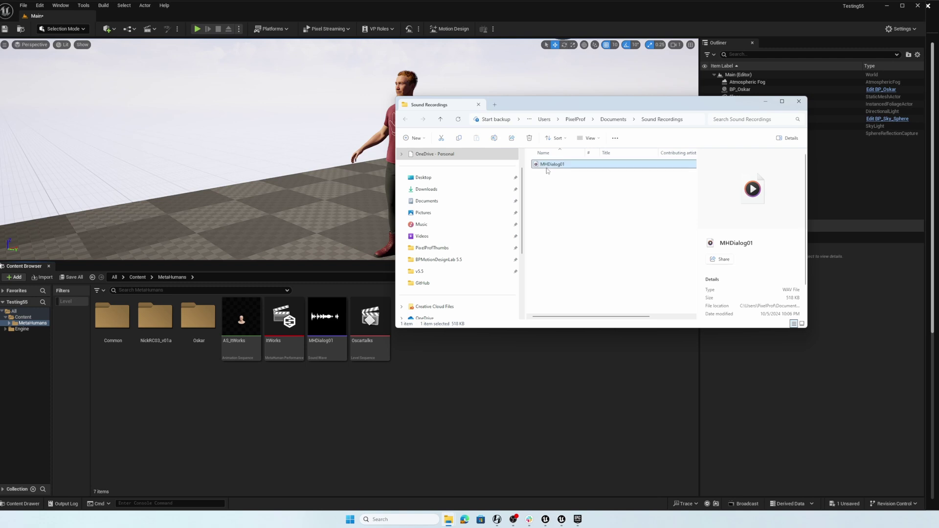
{"action": "left_click_drag", "start_coordinate": [548, 166], "coordinate": [322, 412]}
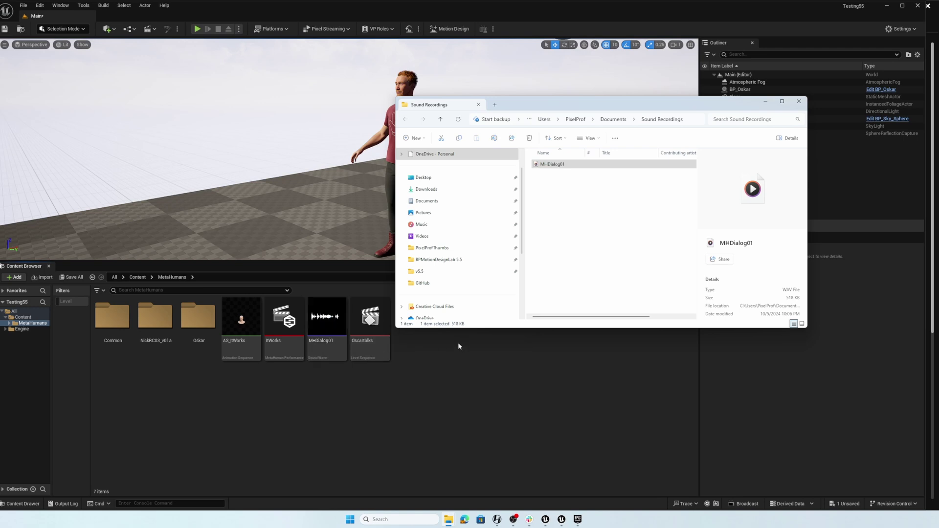
{"action": "left_click", "coordinate": [463, 371]}
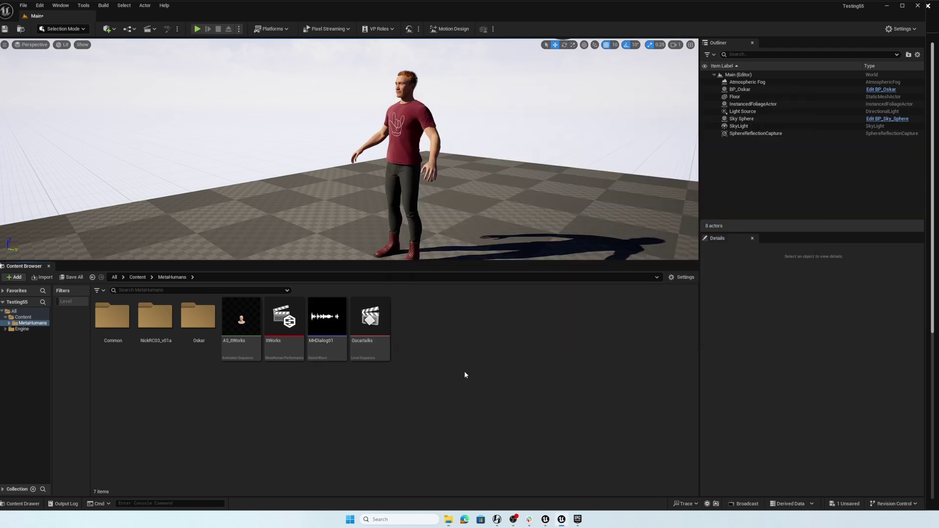
Add a MetaHuman Animator Performance asset named NewDialog and open it in its editor.
{"action": "mouse_move", "coordinate": [328, 345]}
{"action": "right_click", "coordinate": [422, 326]}
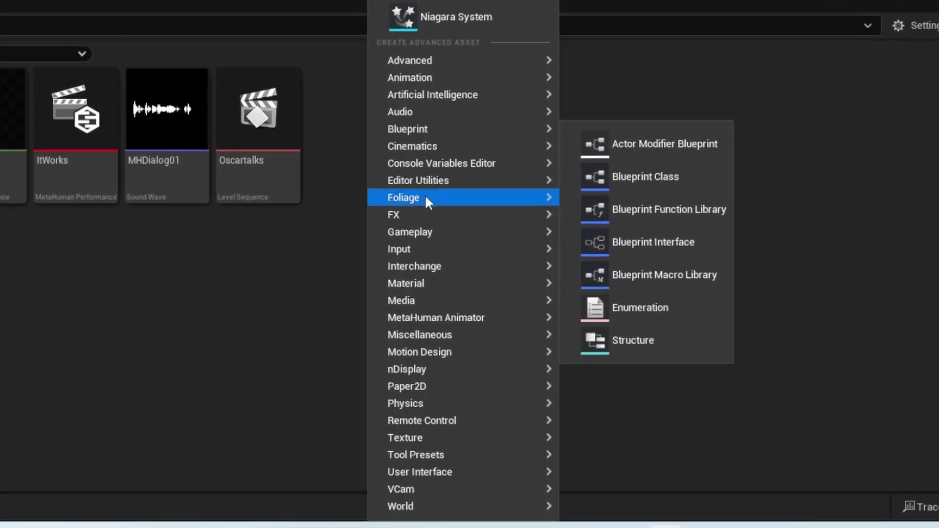
{"action": "mouse_move", "coordinate": [434, 319]}
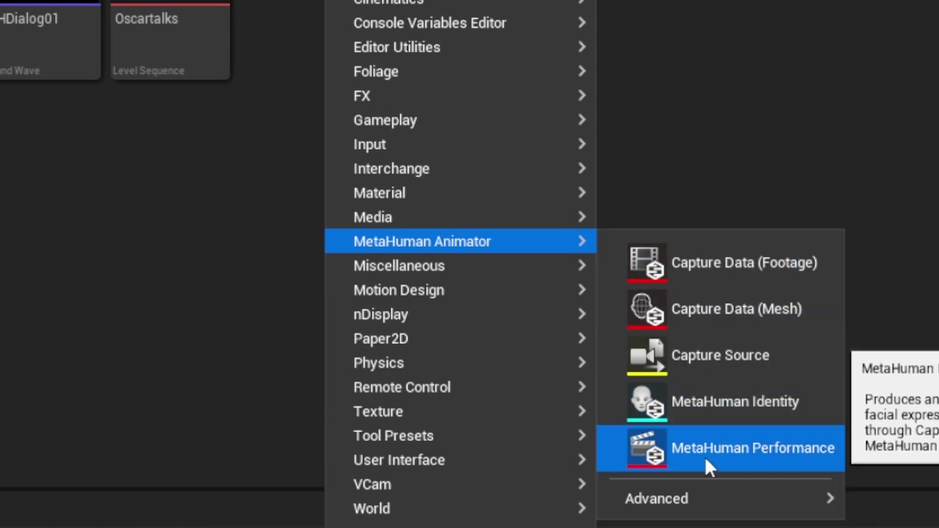
{"action": "left_click", "coordinate": [742, 451]}
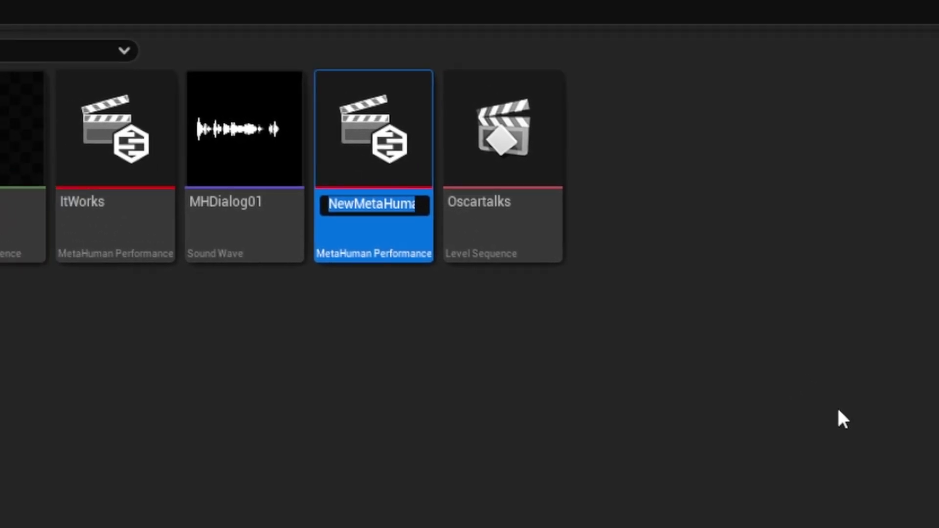
{"action": "type", "text": "NewDia"}
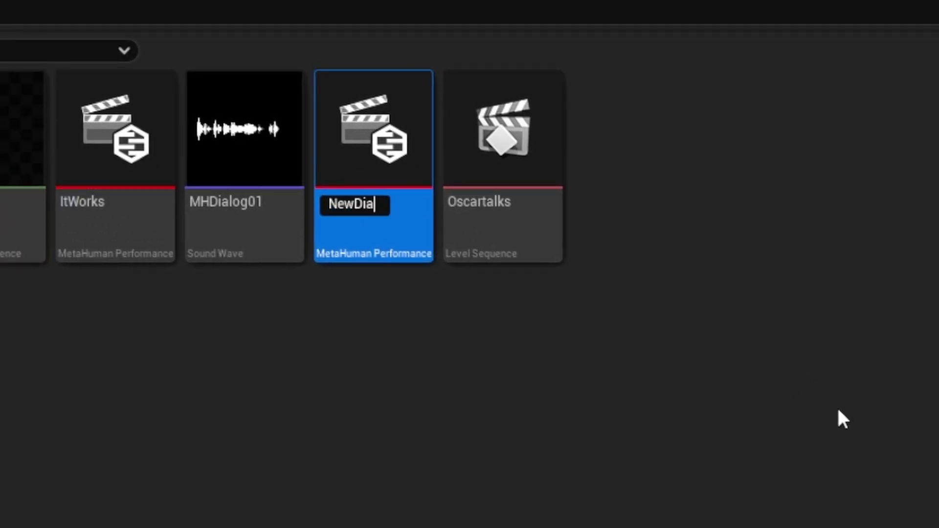
{"action": "type", "text": "log"}
{"action": "key", "text": "Return"}
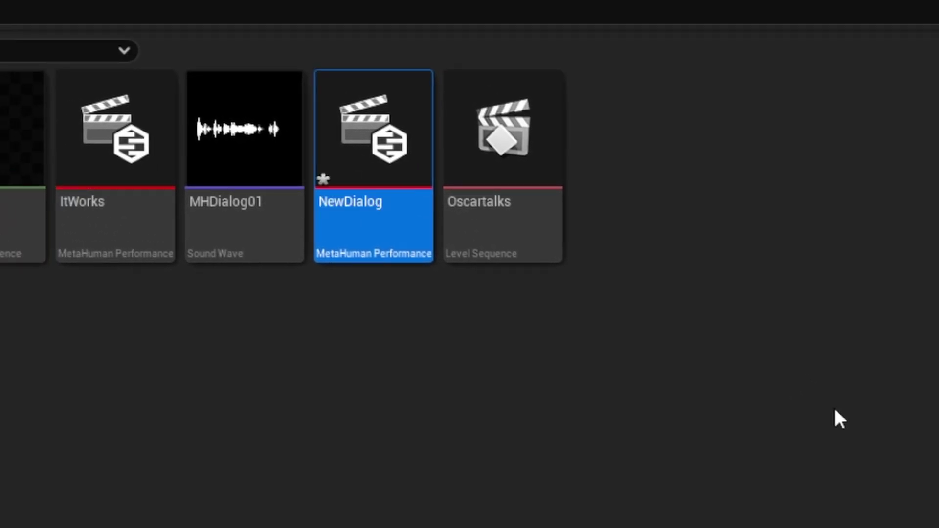
{"action": "double_click", "coordinate": [409, 144]}
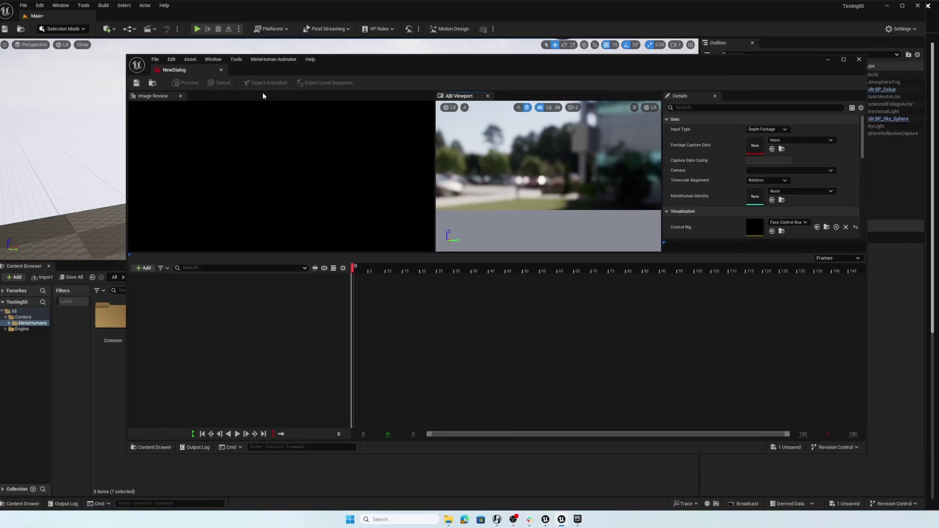
Set NewDialog's Input Type to Audio and assign the MHDialog01 sound wave.
{"action": "mouse_move", "coordinate": [362, 65]}
{"action": "left_mouse_down"}
{"action": "mouse_move", "coordinate": [587, 46]}
{"action": "mouse_move", "coordinate": [357, 73]}
{"action": "left_mouse_up"}
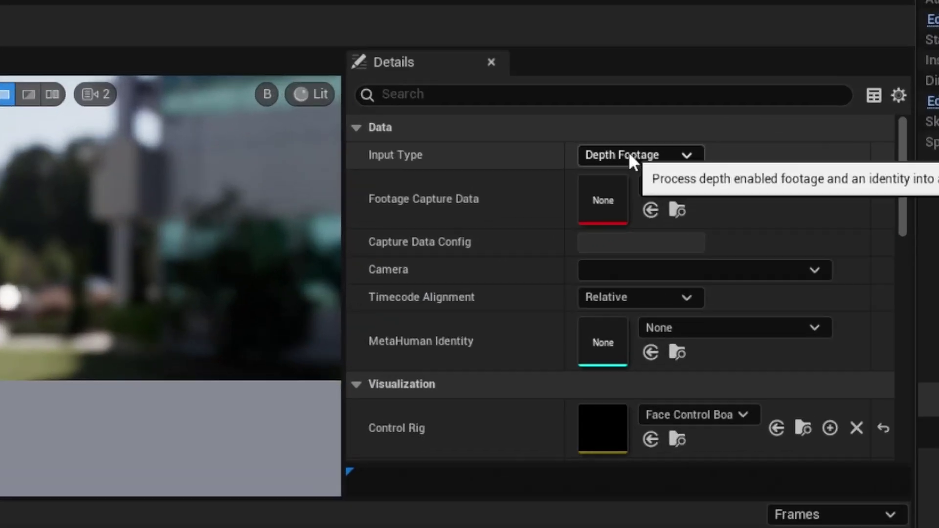
{"action": "left_click", "coordinate": [759, 137]}
{"action": "left_click", "coordinate": [598, 196]}
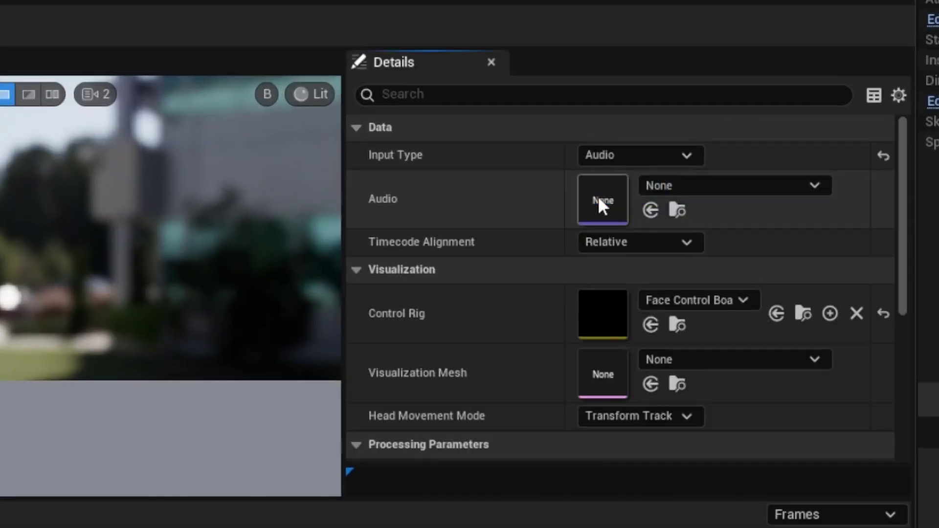
{"action": "left_click", "coordinate": [699, 187]}
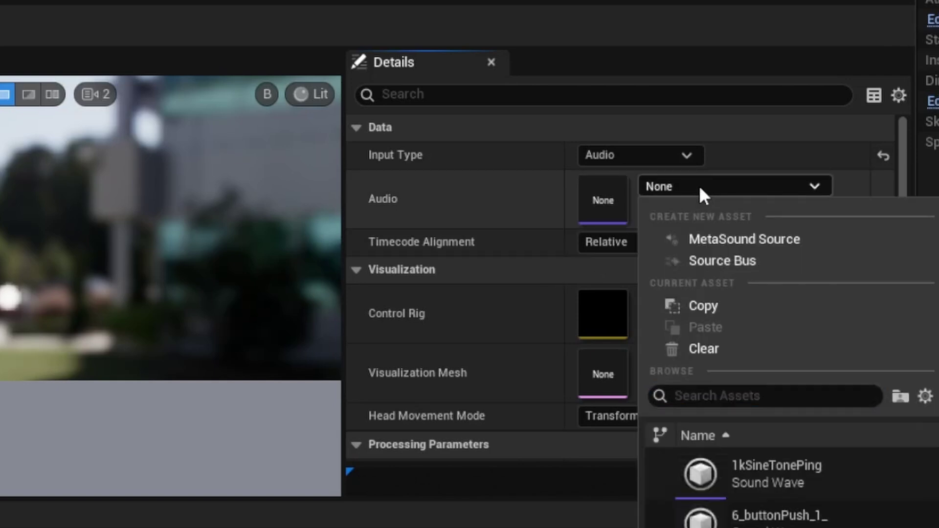
{"action": "type", "text": "dial"}
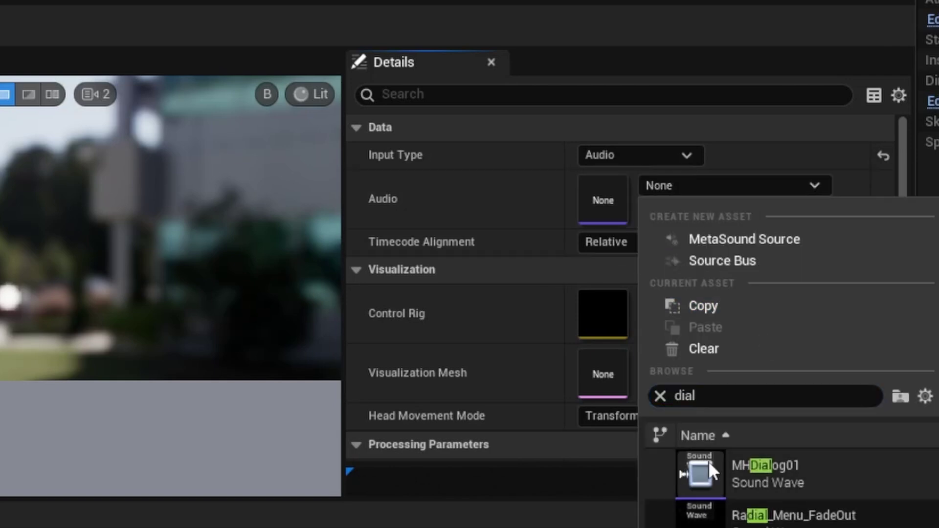
{"action": "key", "text": "Escape"}
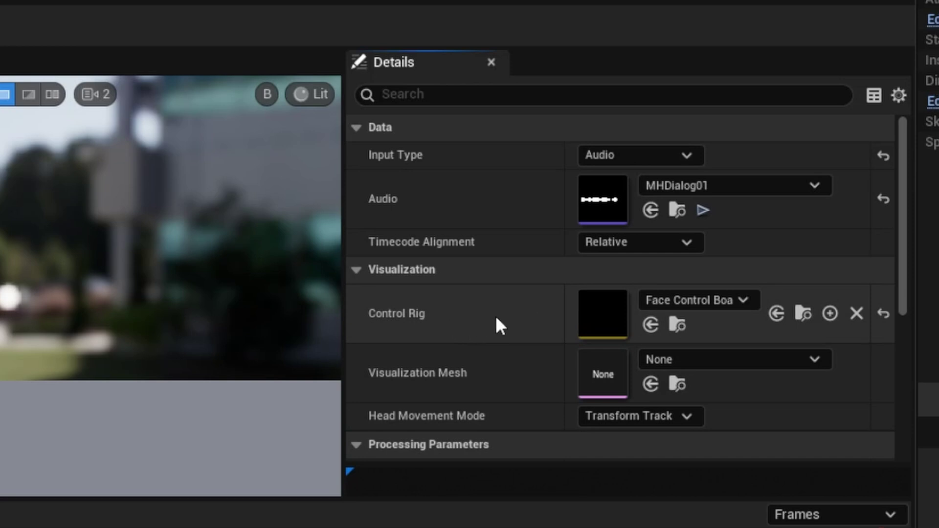
Set the control rig to Face_ControlBoard_CtrlRig from /Game/MetaHumans/Common/Face.
{"action": "left_click", "coordinate": [742, 300]}
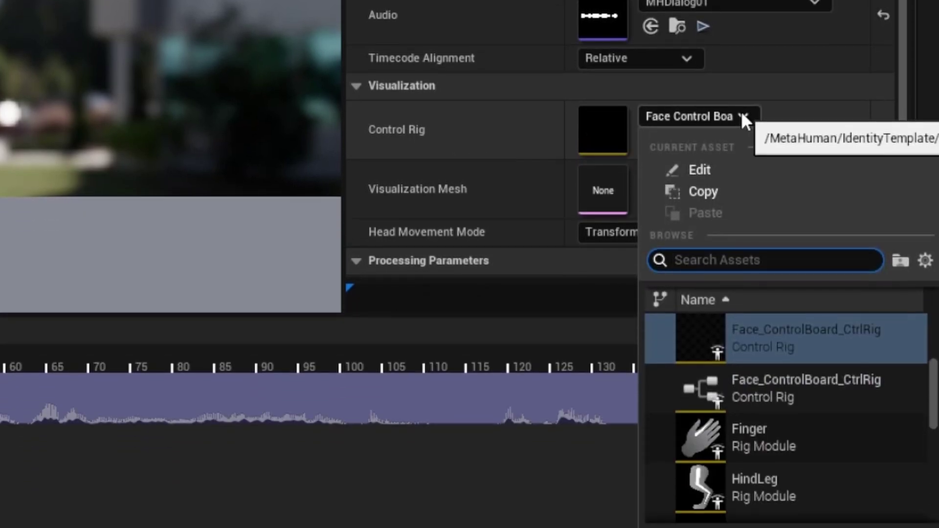
{"action": "type", "text": "face"}
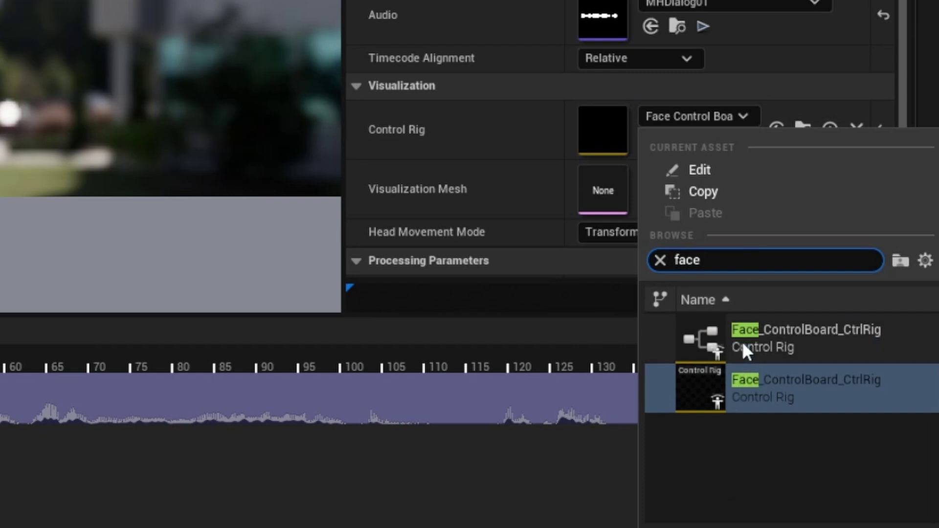
{"action": "left_click", "coordinate": [707, 342]}
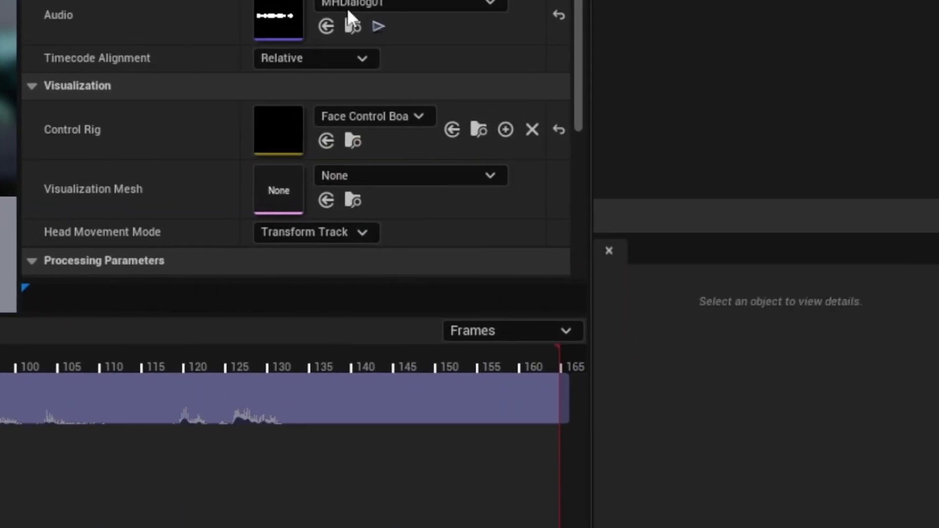
{"action": "left_click", "coordinate": [381, 116]}
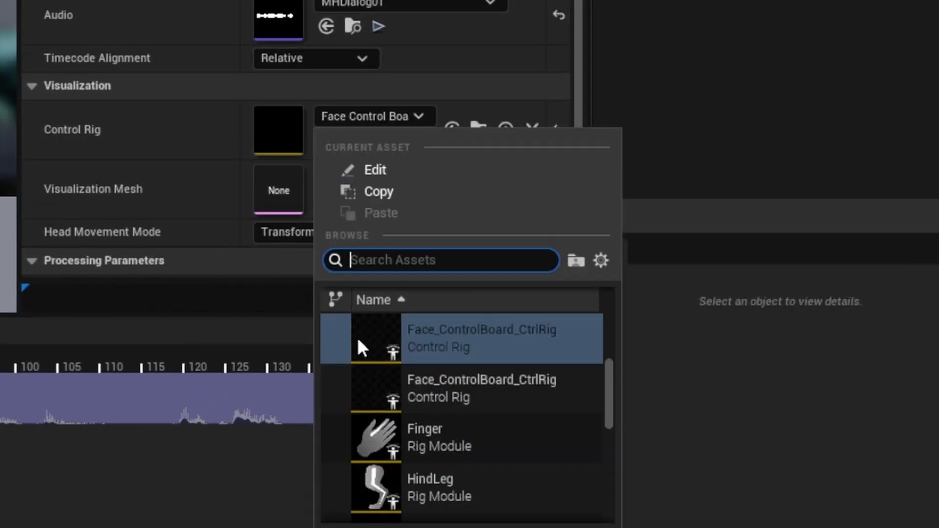
{"action": "type", "text": "face"}
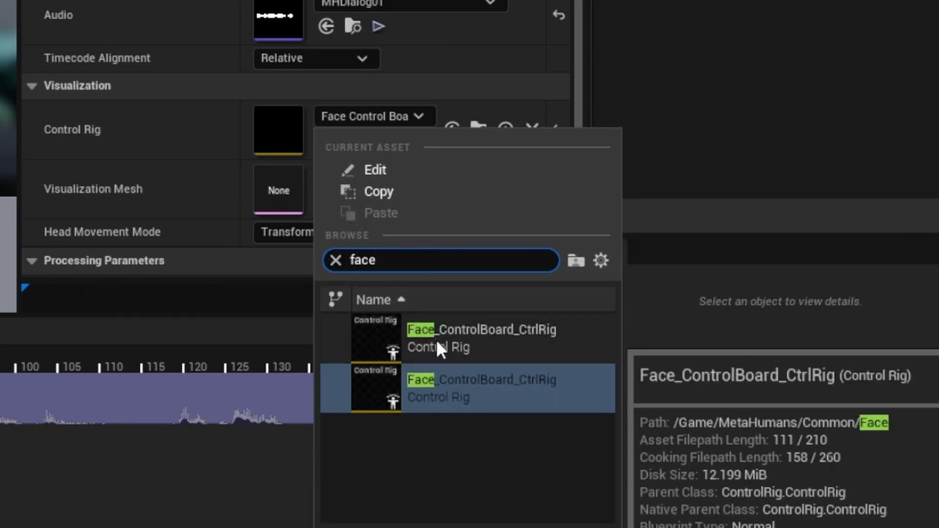
{"action": "mouse_move", "coordinate": [498, 336]}
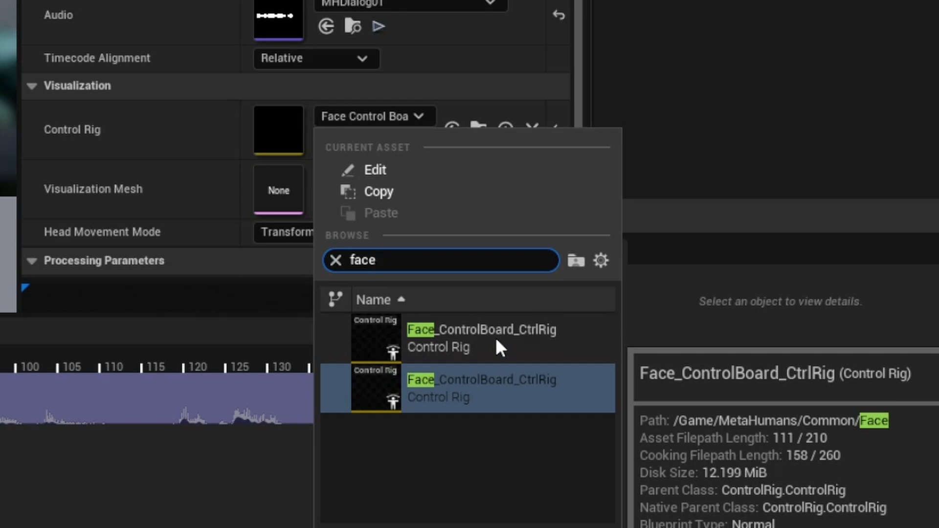
{"action": "left_click", "coordinate": [441, 336]}
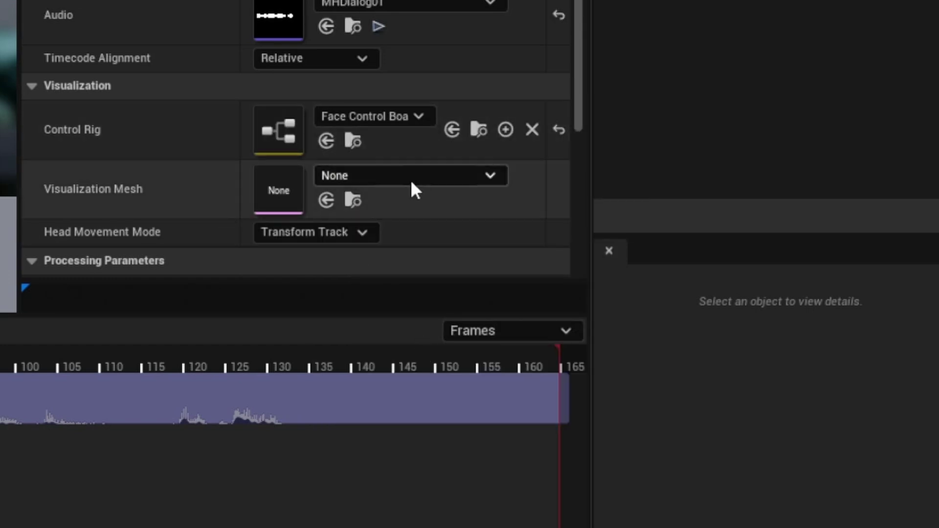
Search 'face' in the Visualization Mesh picker and choose Oskar_FaceMesh.
{"action": "left_click", "coordinate": [380, 176]}
{"action": "type", "text": "fave"}
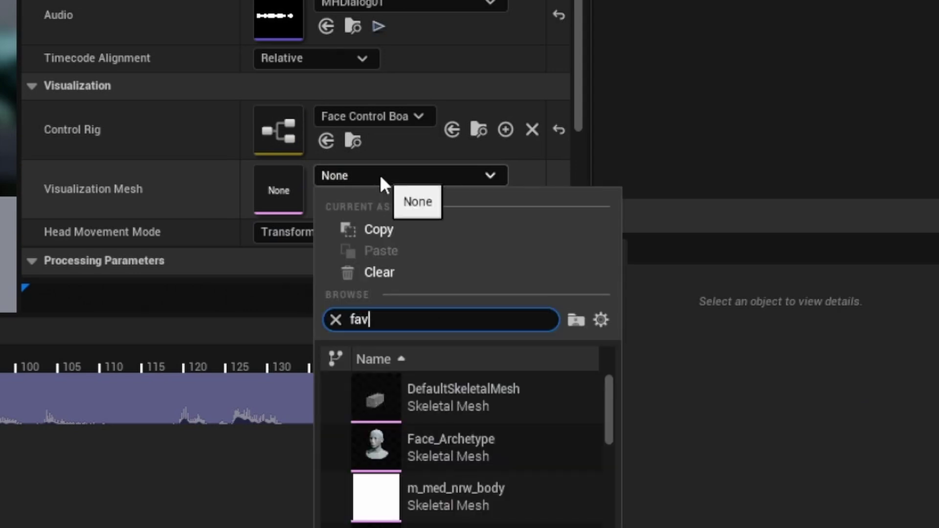
{"action": "key", "text": "BackSpace"}
{"action": "key", "text": "BackSpace"}
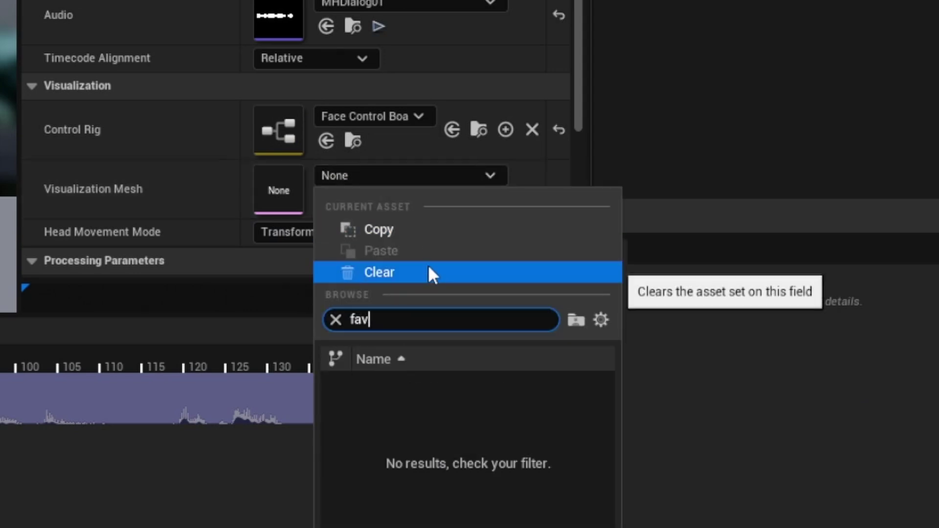
{"action": "type", "text": "ce"}
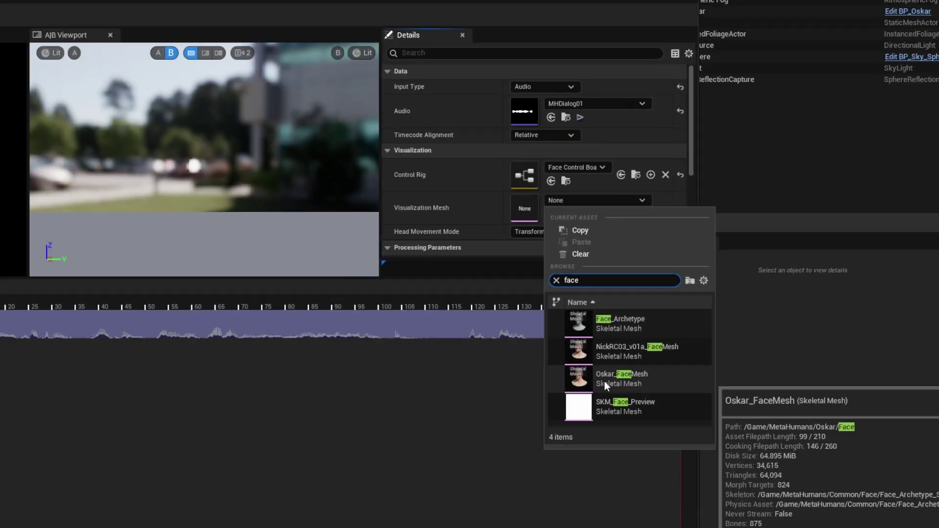
{"action": "left_click", "coordinate": [411, 504]}
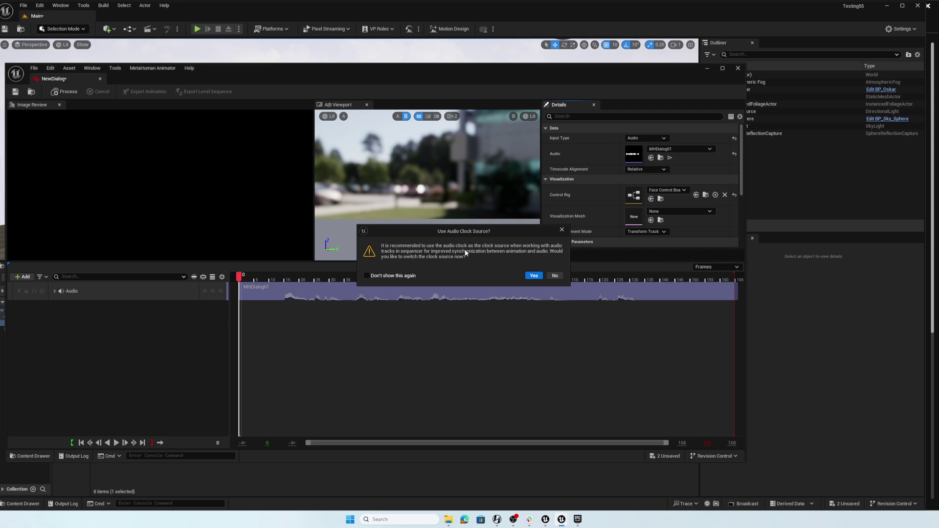
Accept the audio clock source, process NewDialog, and play the lip-sync from the first frame.
{"action": "left_click", "coordinate": [537, 276]}
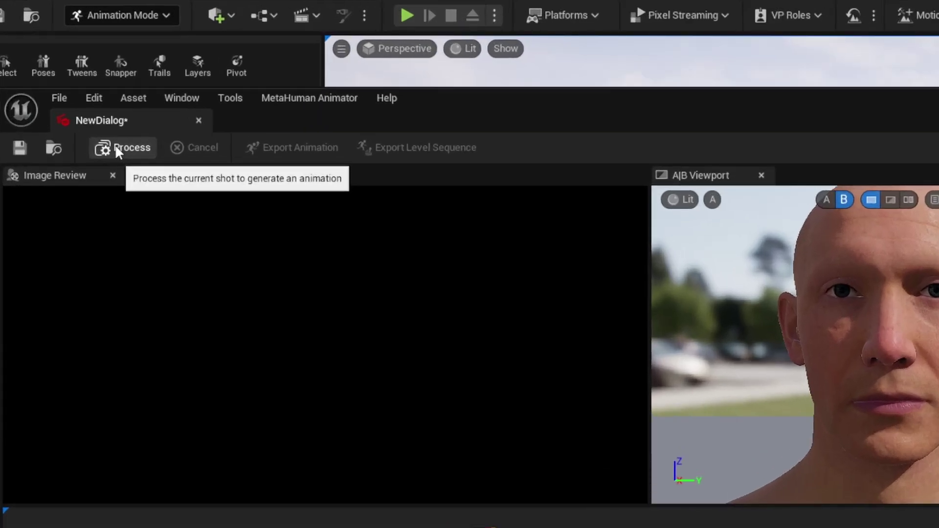
{"action": "left_click", "coordinate": [116, 145]}
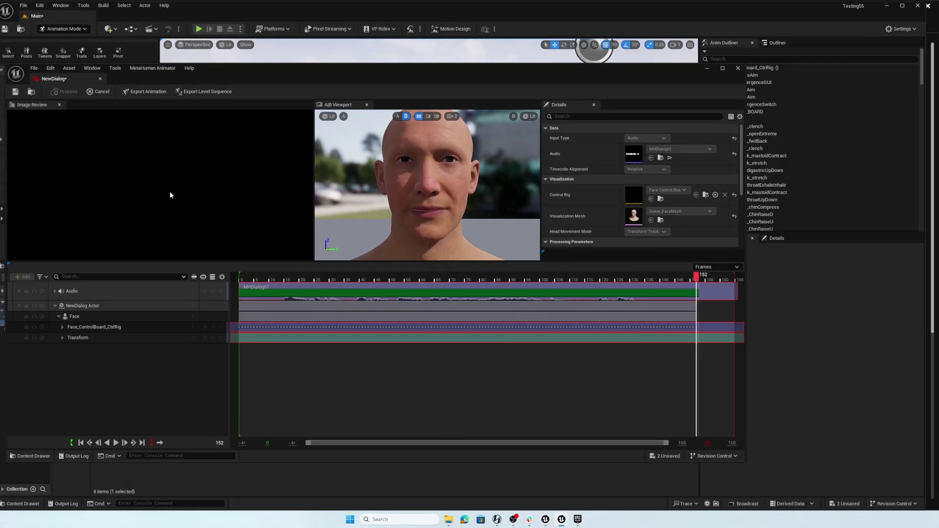
{"action": "left_click", "coordinate": [82, 443]}
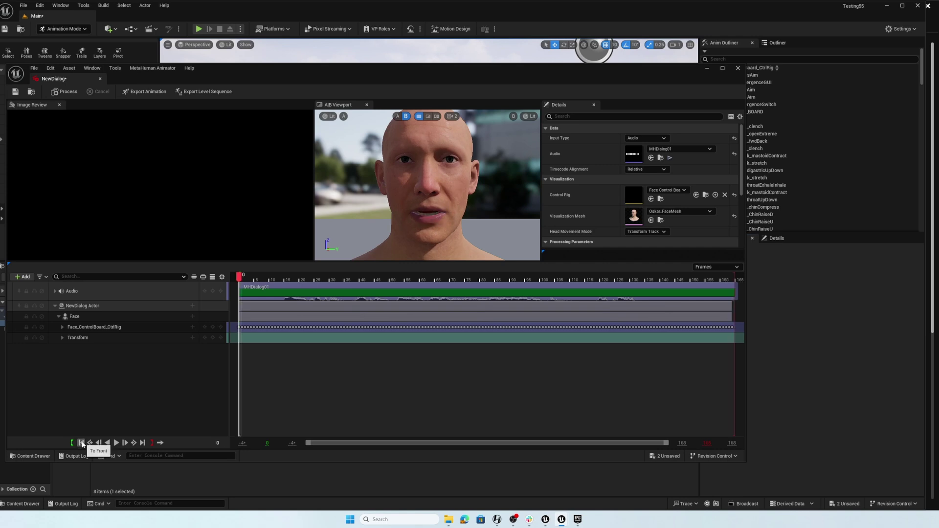
{"action": "left_click", "coordinate": [117, 444]}
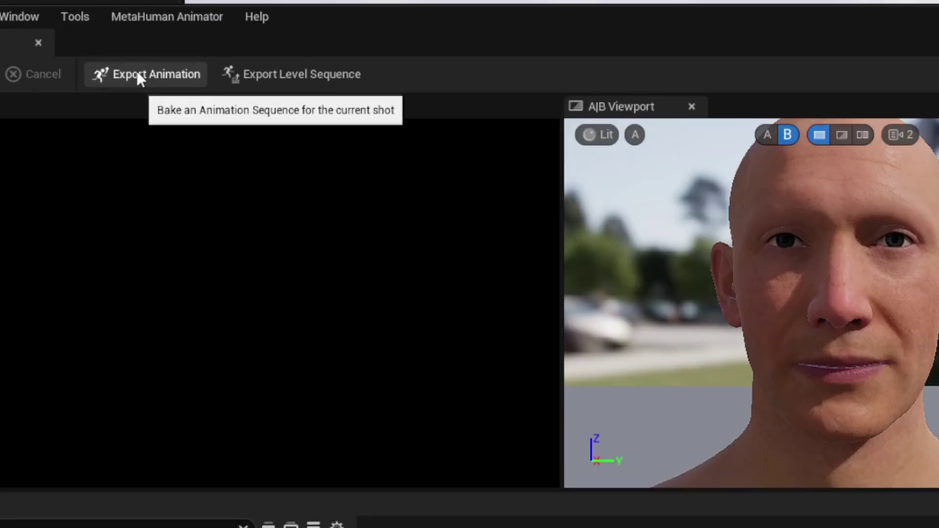
Export the performance as an animation sequence named DemoAnimation.
{"action": "left_click", "coordinate": [138, 73]}
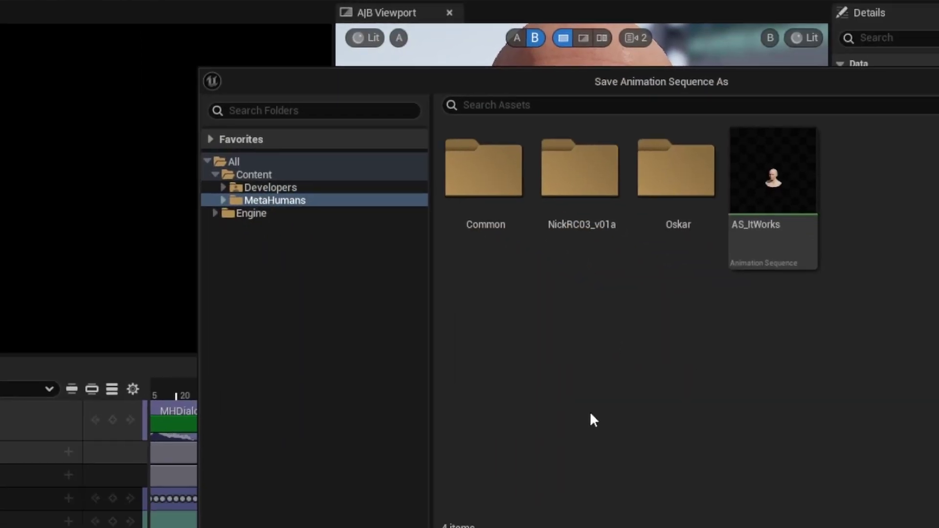
{"action": "type", "text": "DemoAnimation"}
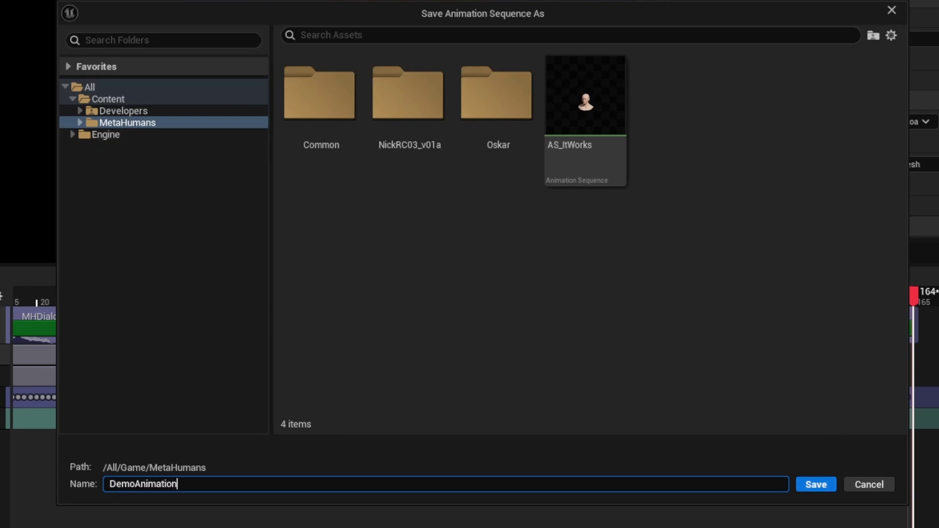
{"action": "left_click", "coordinate": [816, 484]}
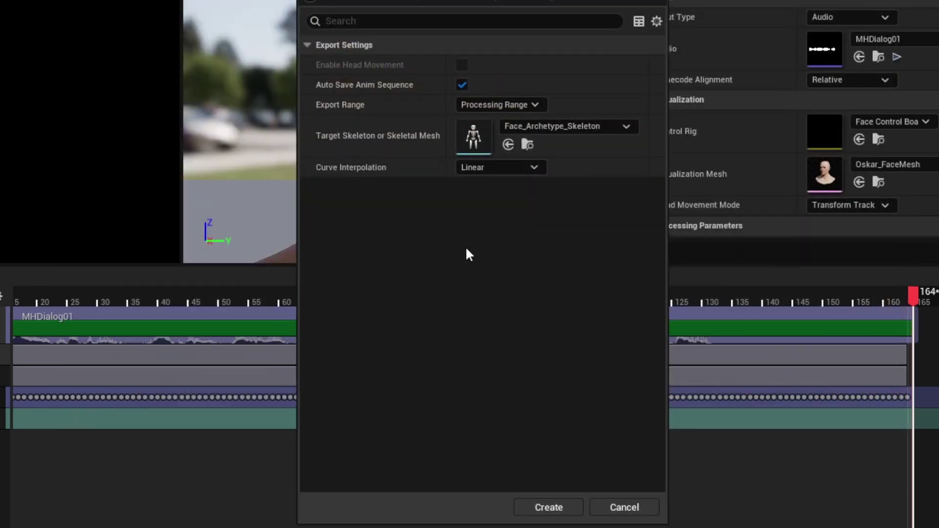
Set the export target skeleton to Oskar_FaceMesh and create the animation.
{"action": "left_click", "coordinate": [529, 125]}
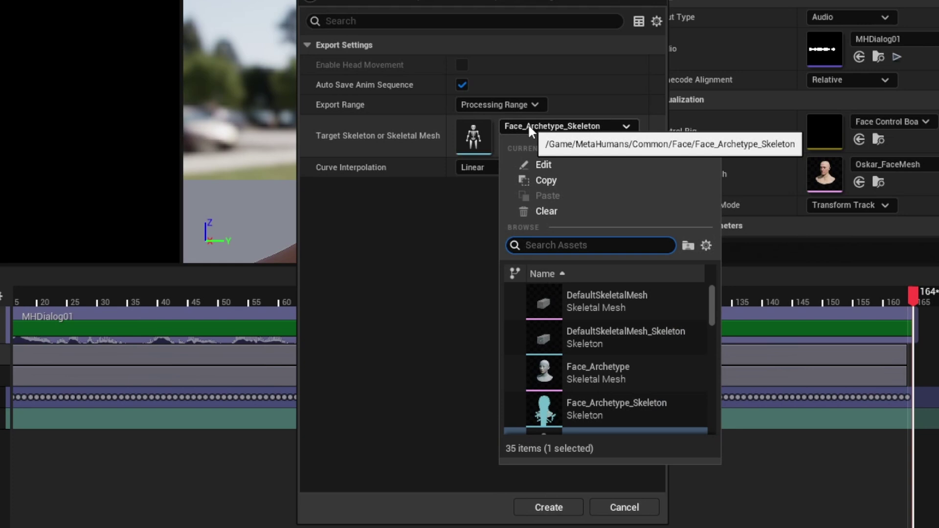
{"action": "type", "text": "face"}
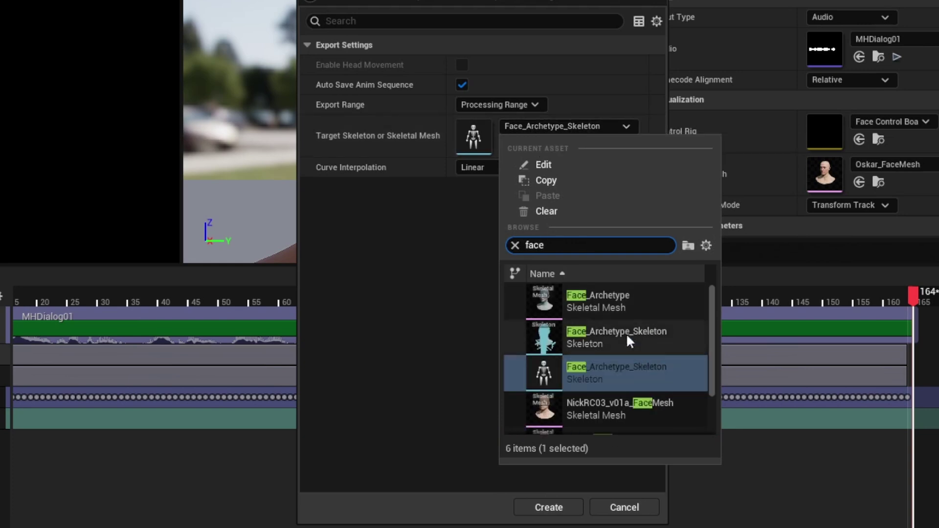
{"action": "scroll", "coordinate": [625, 333], "scroll_direction": "down", "scroll_amount": 3}
{"action": "left_click", "coordinate": [555, 381]}
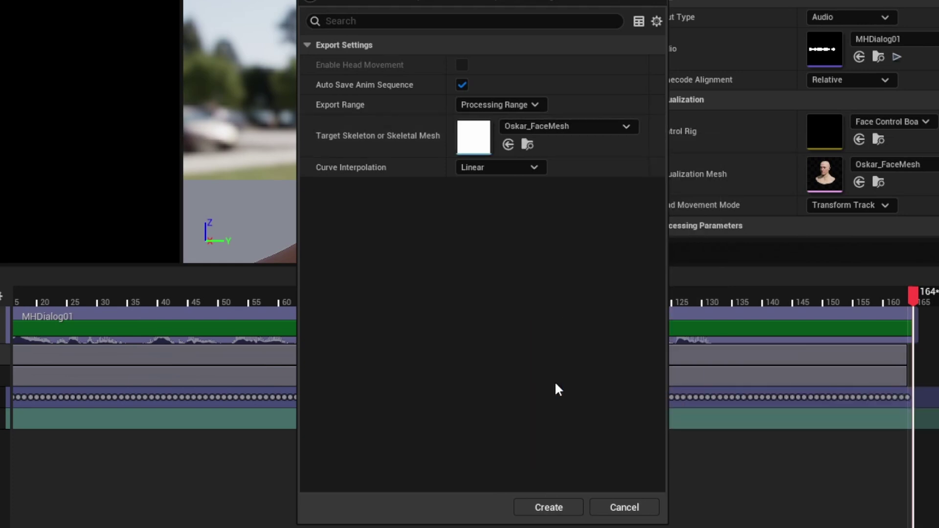
{"action": "left_click", "coordinate": [543, 506]}
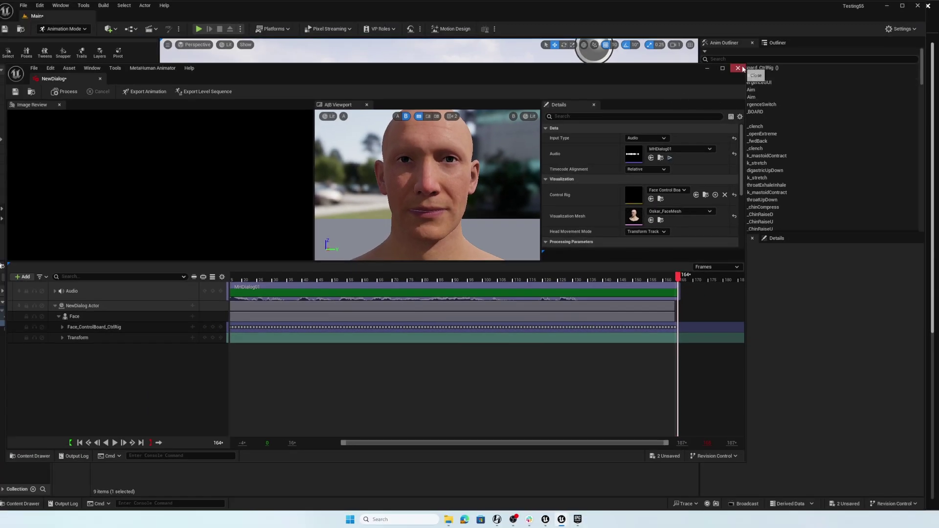
Close the performance editor, save all, then create and open Level Sequence DemoSeq in MetaHumans.
{"action": "left_click", "coordinate": [738, 68]}
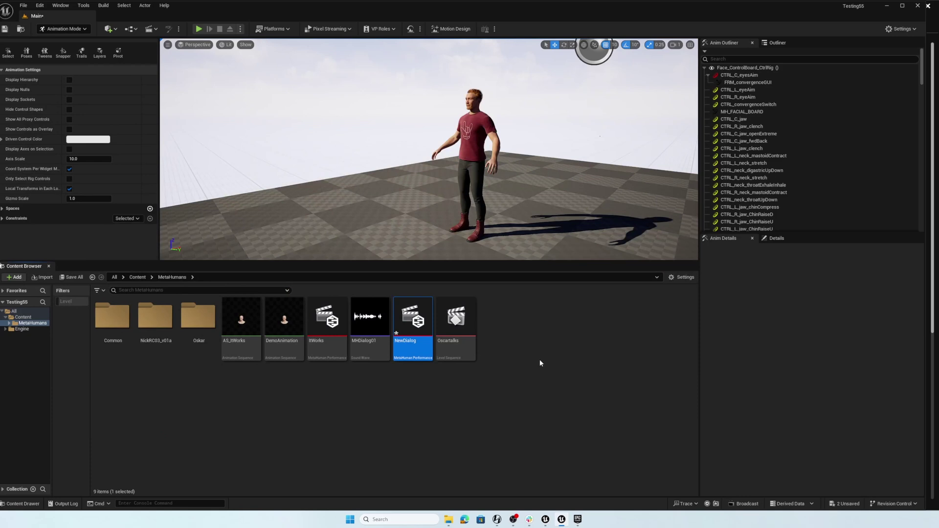
{"action": "key", "text": "ctrl+shift+s"}
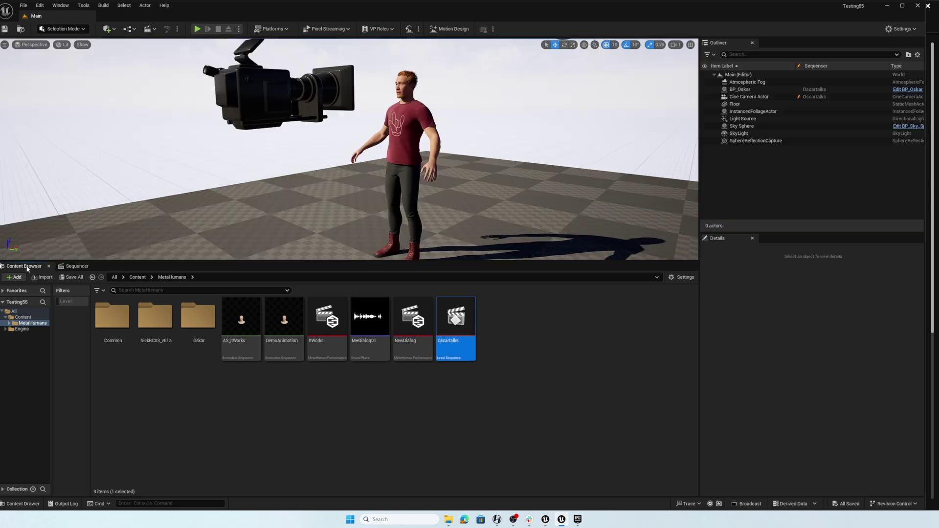
{"action": "right_click", "coordinate": [499, 333]}
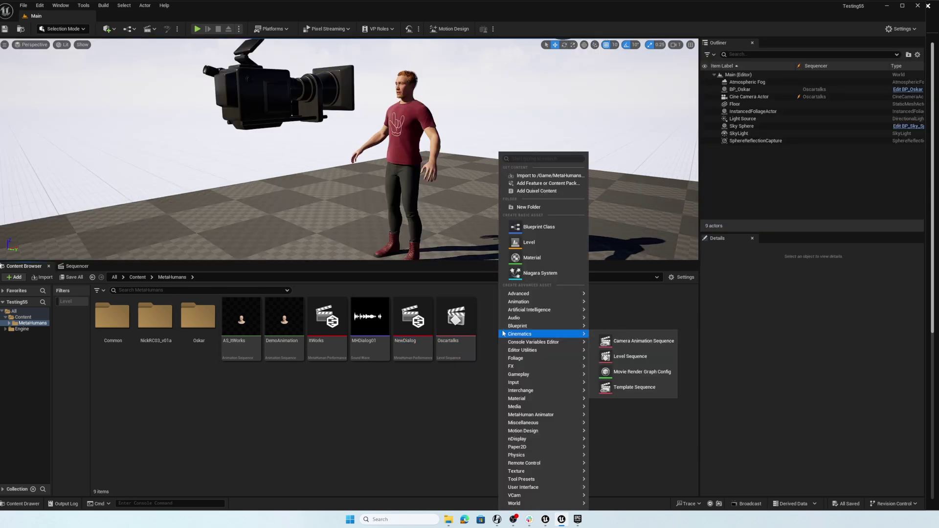
{"action": "left_click", "coordinate": [630, 356]}
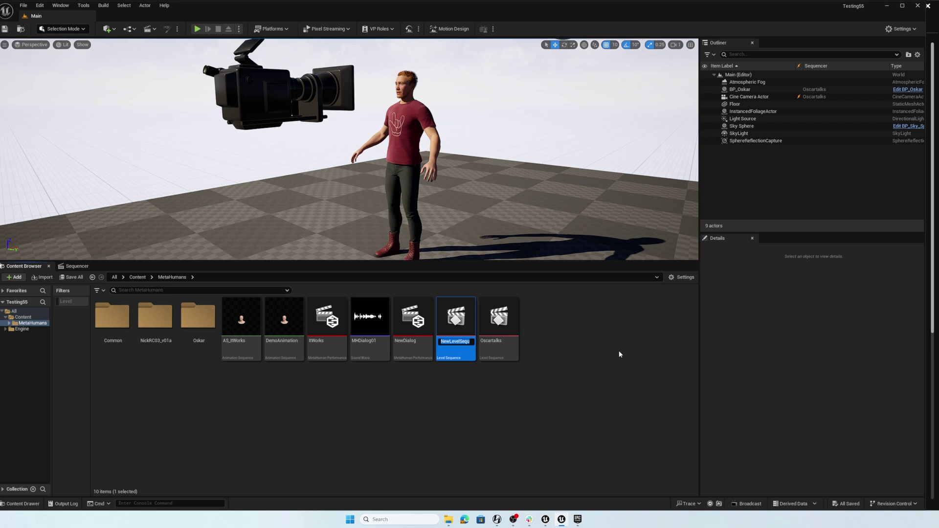
{"action": "type", "text": "DemoSeq"}
{"action": "key", "text": "Return"}
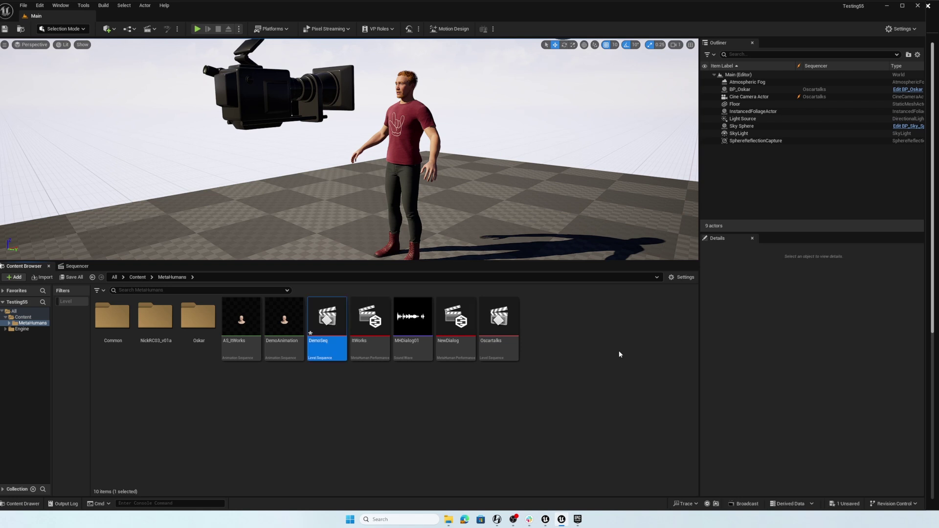
{"action": "double_click", "coordinate": [327, 320]}
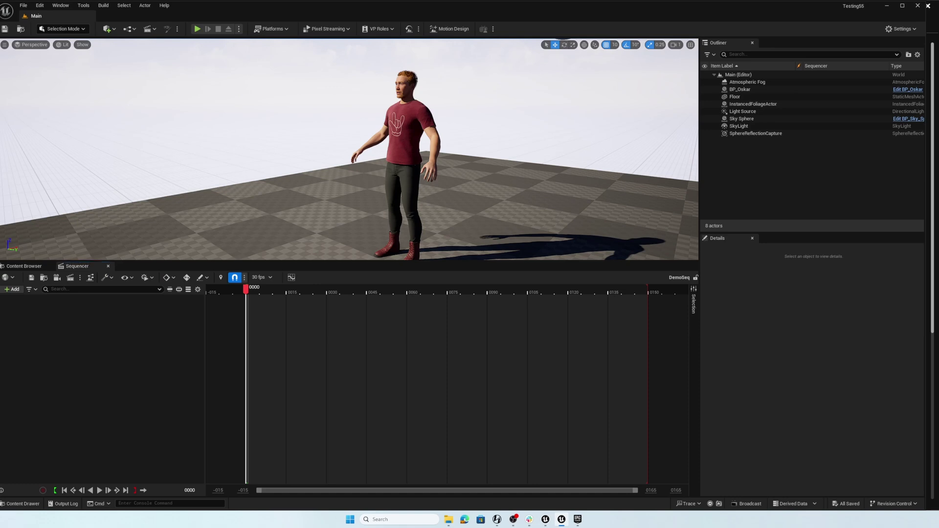
Add the selected BP_Oskar actor to the DemoSeq sequence.
{"action": "left_click", "coordinate": [404, 152]}
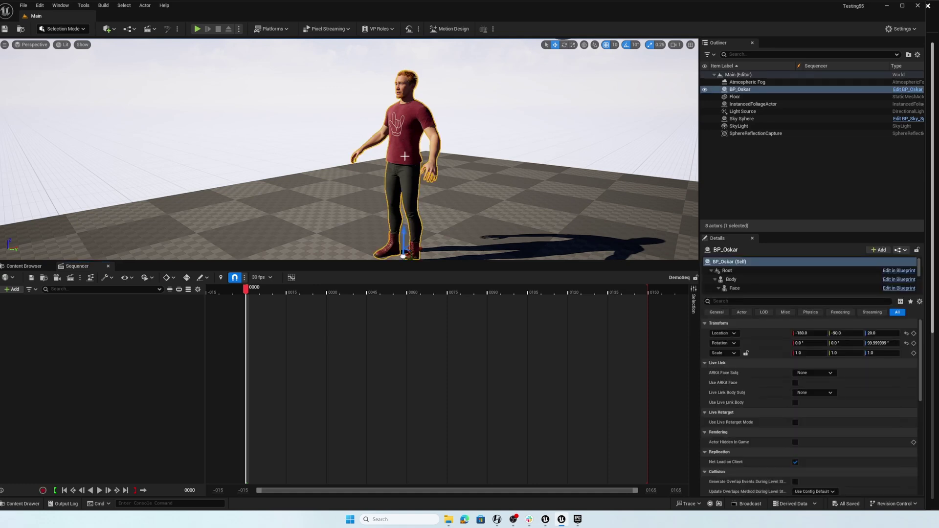
{"action": "left_click", "coordinate": [10, 289]}
{"action": "mouse_move", "coordinate": [19, 318]}
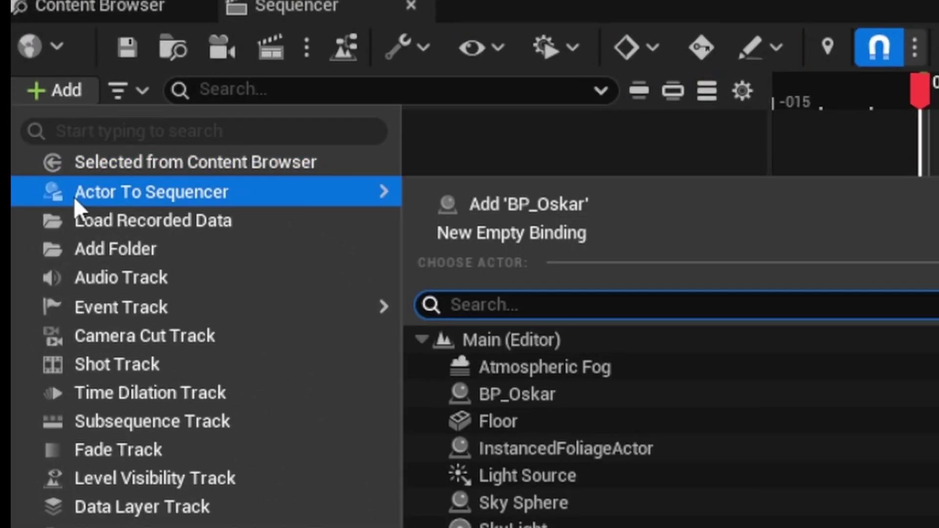
{"action": "left_click", "coordinate": [541, 205]}
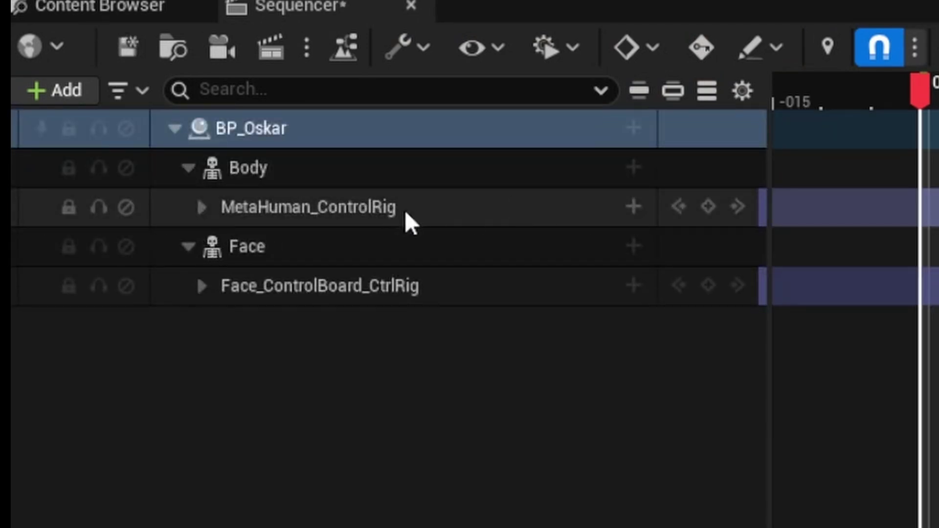
Delete the MetaHuman_ControlRig and Face_ControlBoard_CtrlRig tracks.
{"action": "left_click", "coordinate": [405, 212]}
{"action": "left_click", "coordinate": [482, 287], "text": "ctrl"}
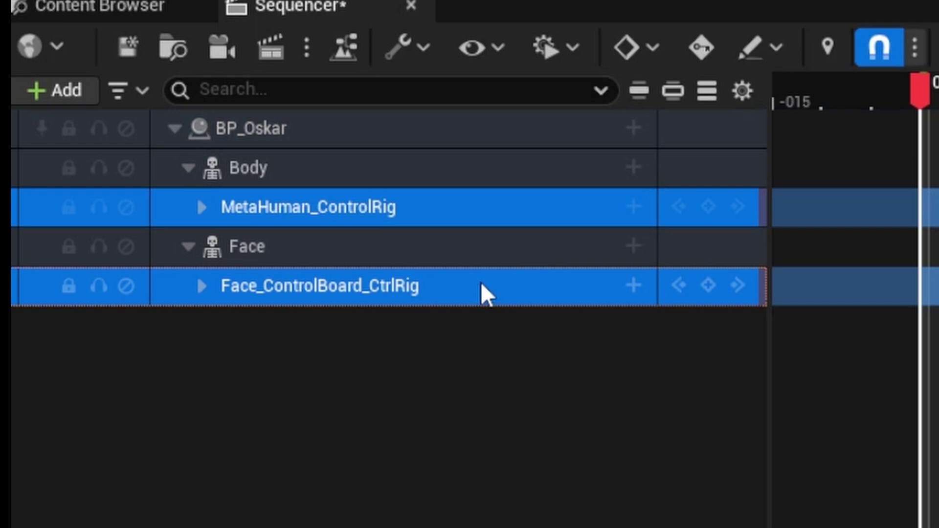
{"action": "key", "text": "Delete"}
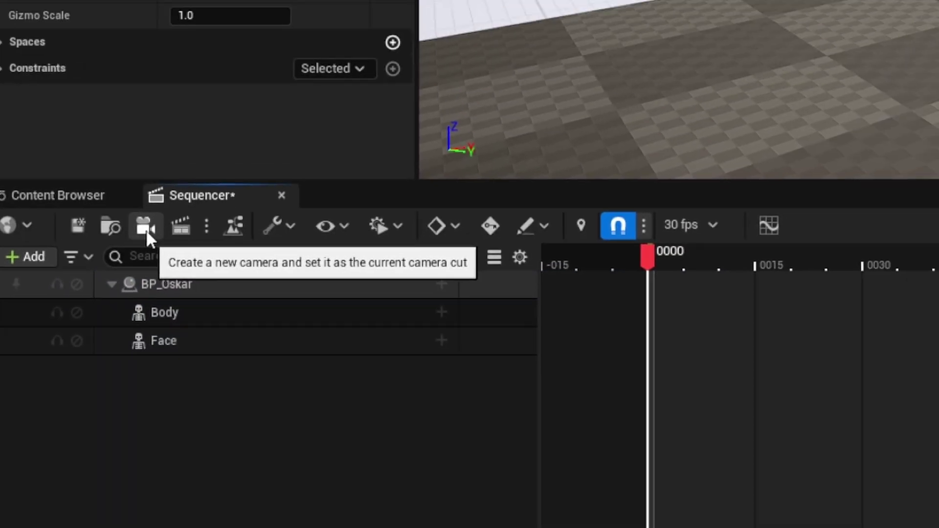
Create a cine camera with a Camera Cuts track and turn it toward Oskar.
{"action": "left_click", "coordinate": [145, 228]}
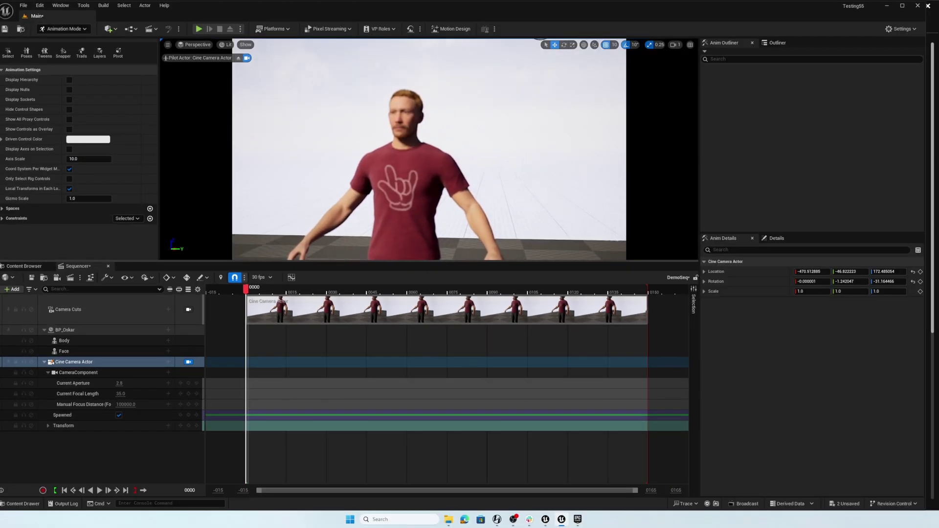
{"action": "right_click_drag", "start_coordinate": [343, 215], "coordinate": [376, 205]}
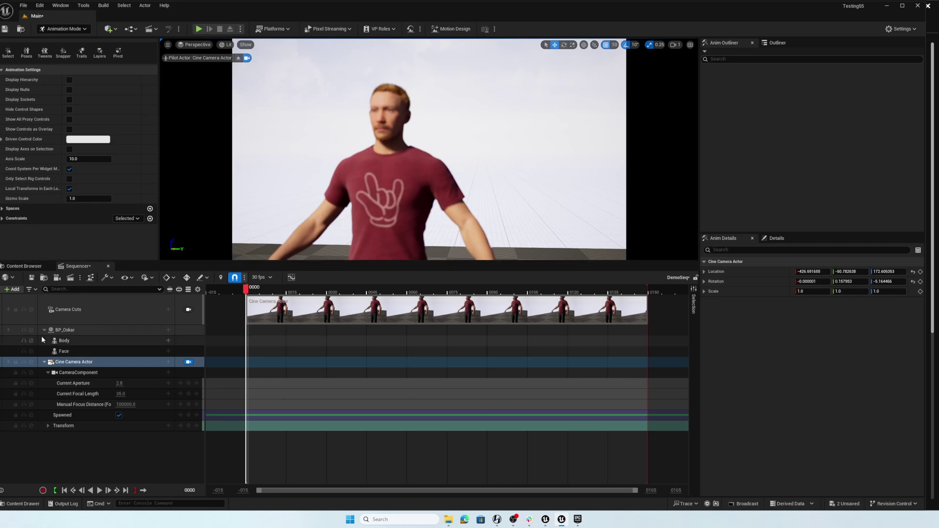
{"action": "left_click", "coordinate": [75, 362]}
{"action": "left_click", "coordinate": [775, 239]}
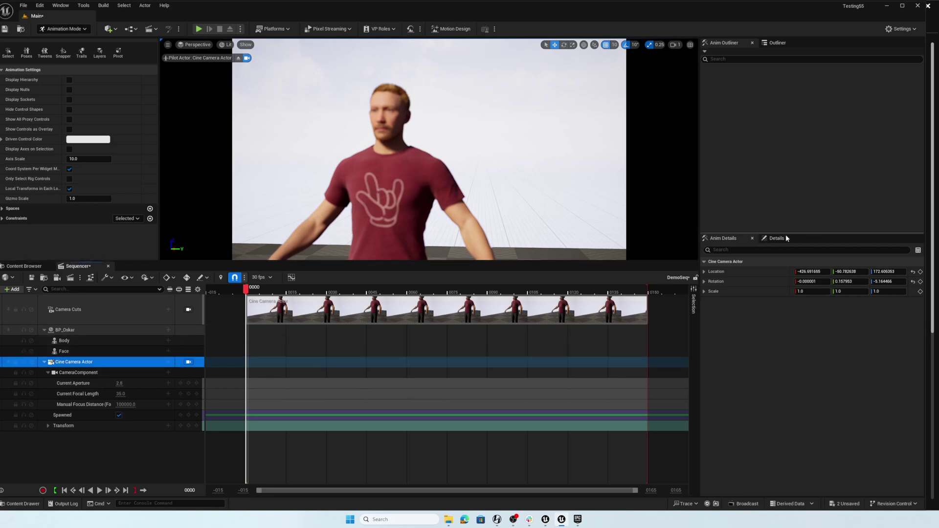
{"action": "scroll", "coordinate": [802, 418], "scroll_direction": "down", "scroll_amount": 2}
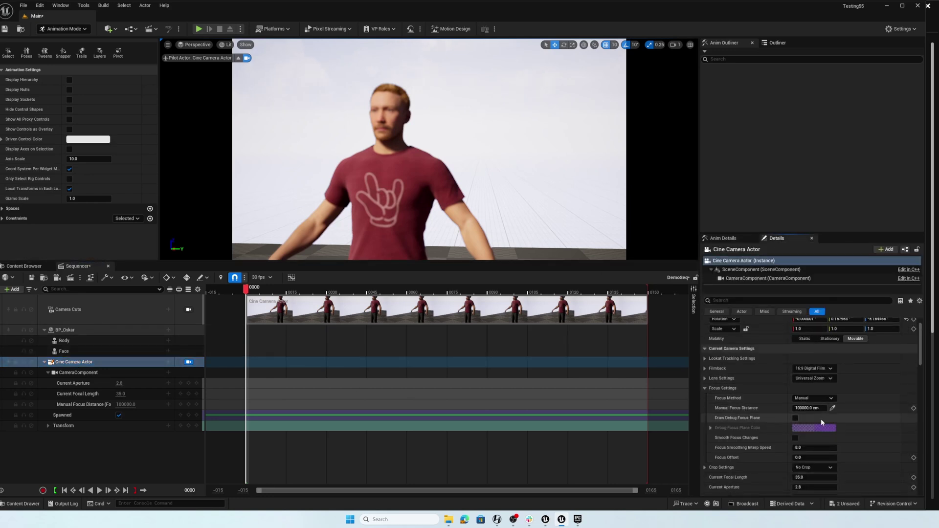
Set focal length to about 84 mm, frame Oskar's face, and focus on it (230.168 cm).
{"action": "left_click", "coordinate": [832, 408]}
{"action": "left_click", "coordinate": [372, 177]}
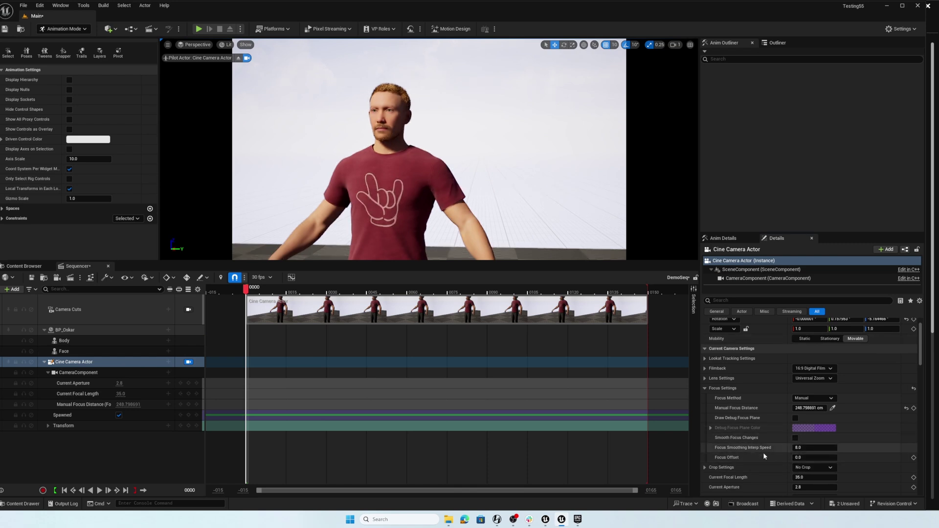
{"action": "left_click_drag", "start_coordinate": [800, 477], "coordinate": [861, 477]}
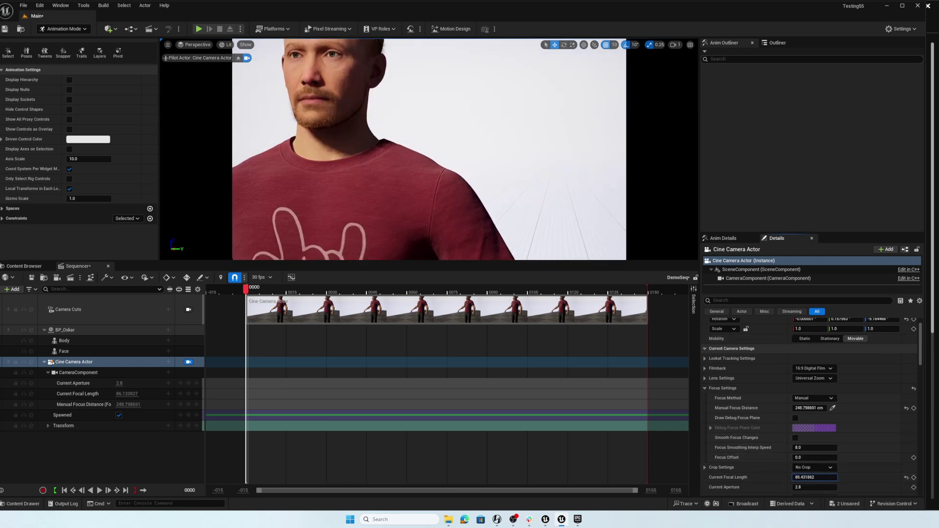
{"action": "right_click_drag", "start_coordinate": [502, 219], "coordinate": [440, 193]}
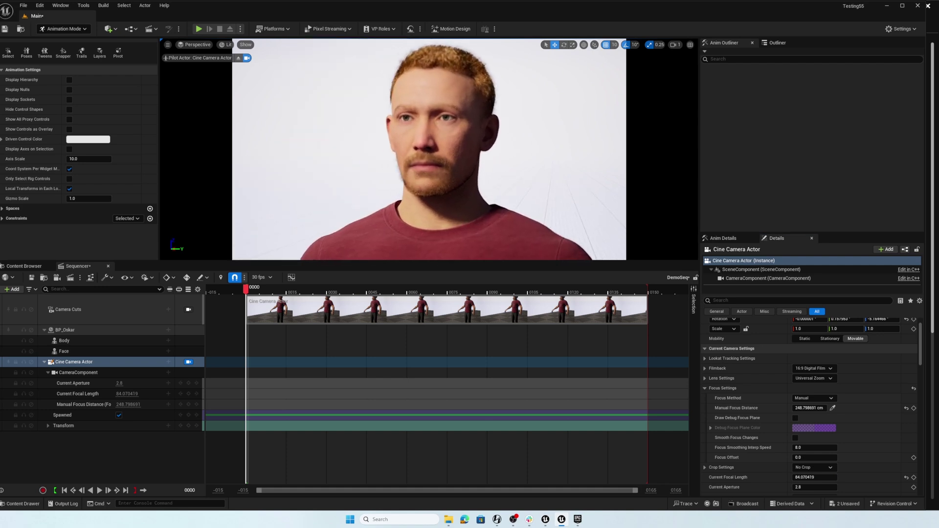
{"action": "left_click", "coordinate": [833, 408]}
{"action": "left_click", "coordinate": [396, 144]}
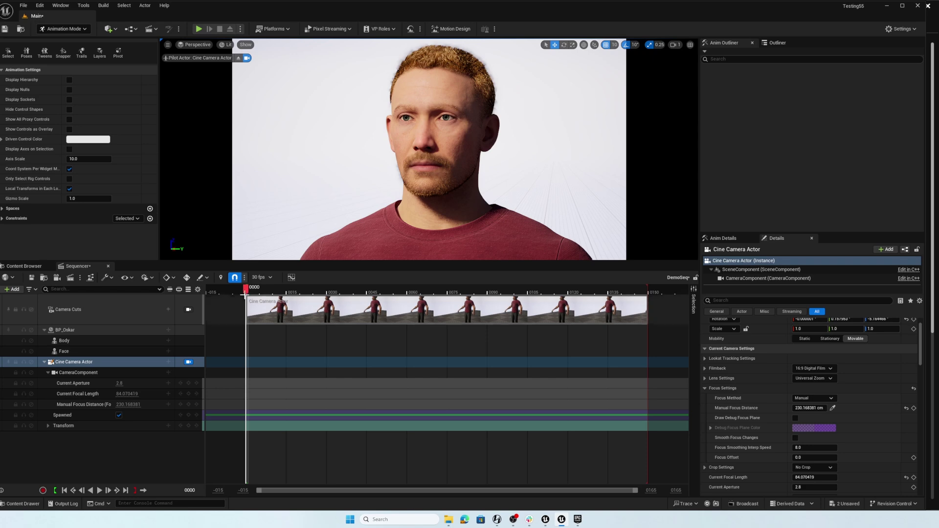
Add an Audio track holding MHDialog01 and switch the sequence to the audio clock.
{"action": "left_click", "coordinate": [7, 289]}
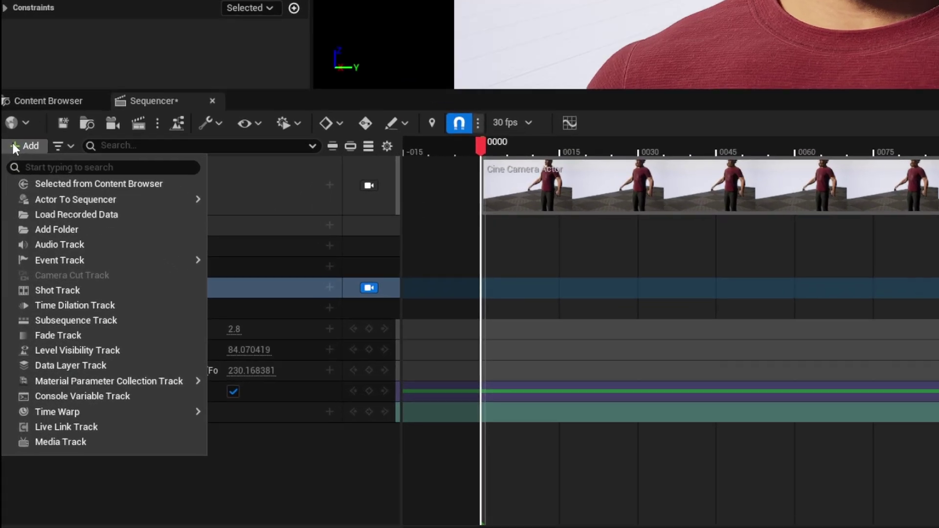
{"action": "left_click", "coordinate": [51, 245]}
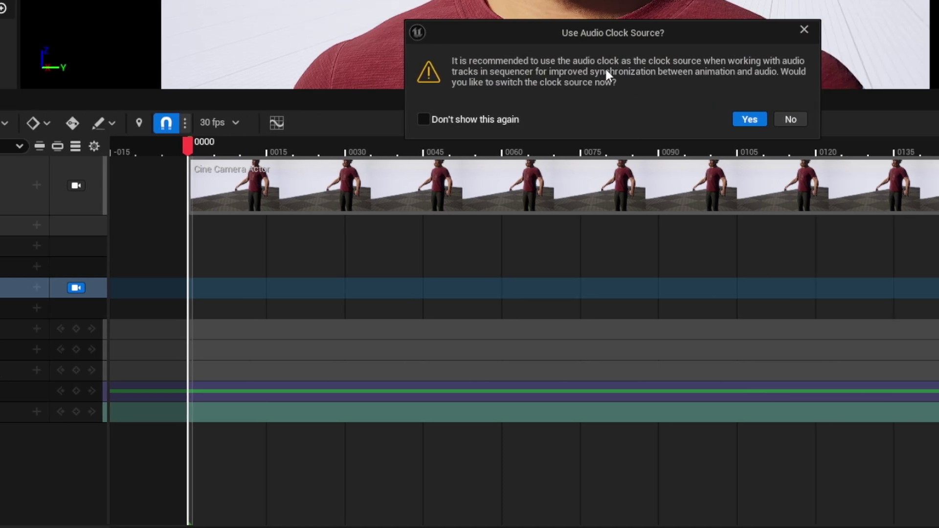
{"action": "left_click", "coordinate": [749, 119]}
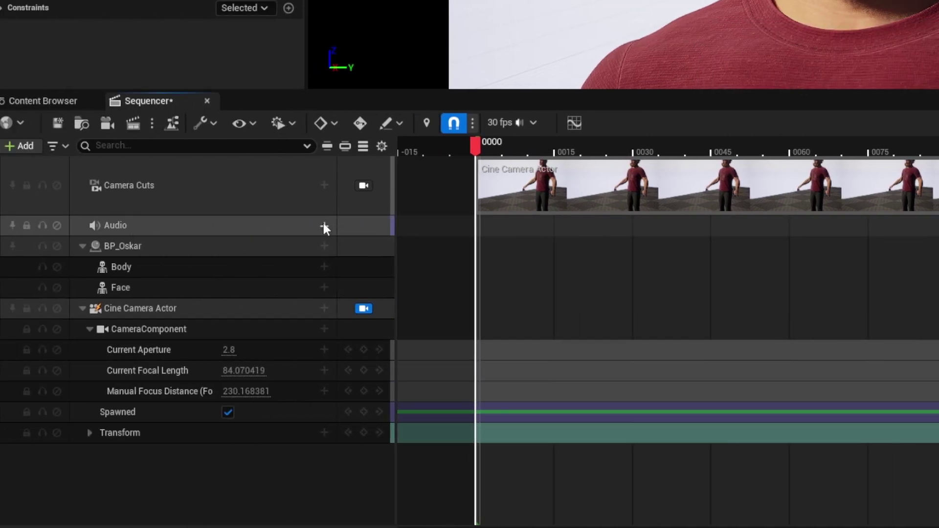
{"action": "left_click", "coordinate": [89, 225]}
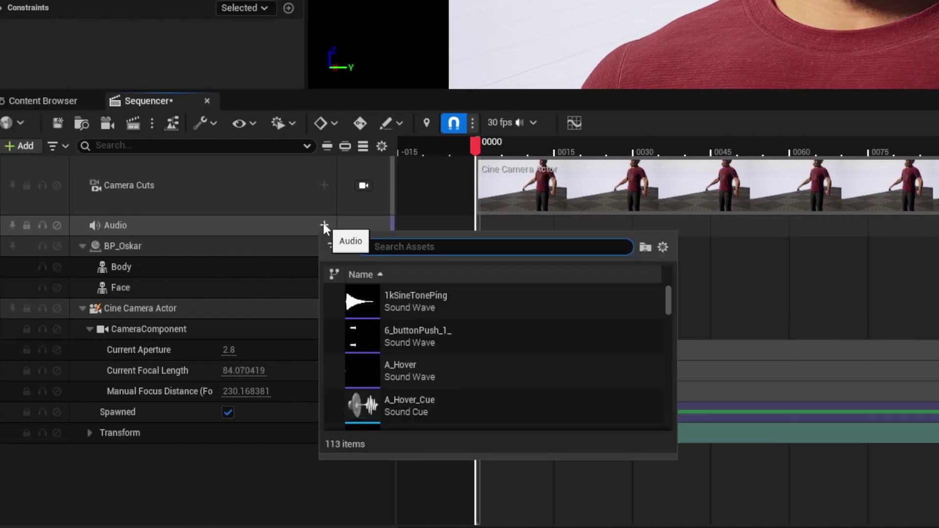
{"action": "type", "text": "dial"}
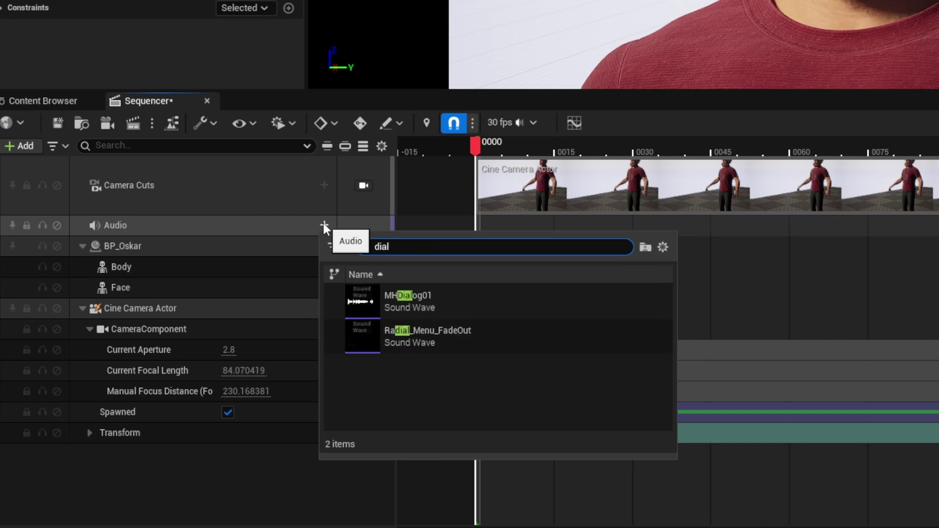
{"action": "left_click", "coordinate": [364, 295]}
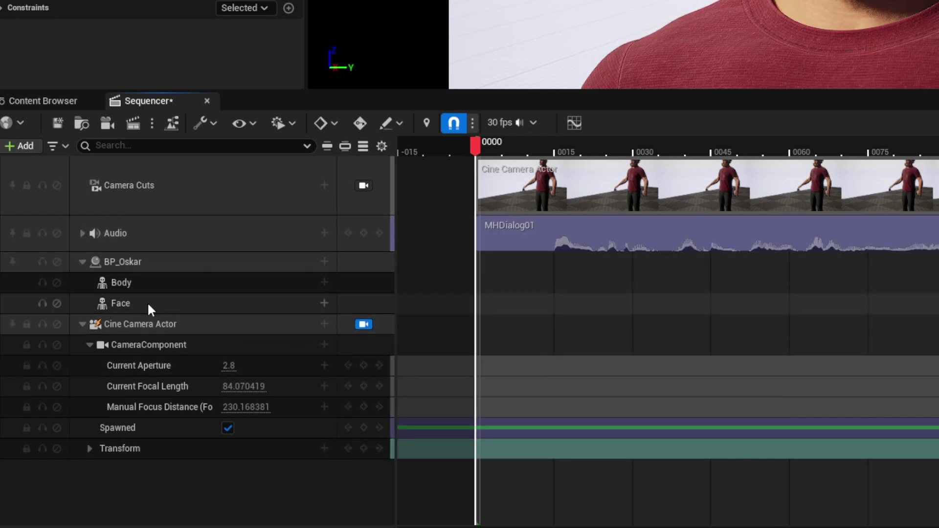
Add DemoAnimation as an Animation track on Oskar's Face and play DemoSeq.
{"action": "left_click", "coordinate": [324, 303]}
{"action": "mouse_move", "coordinate": [150, 61]}
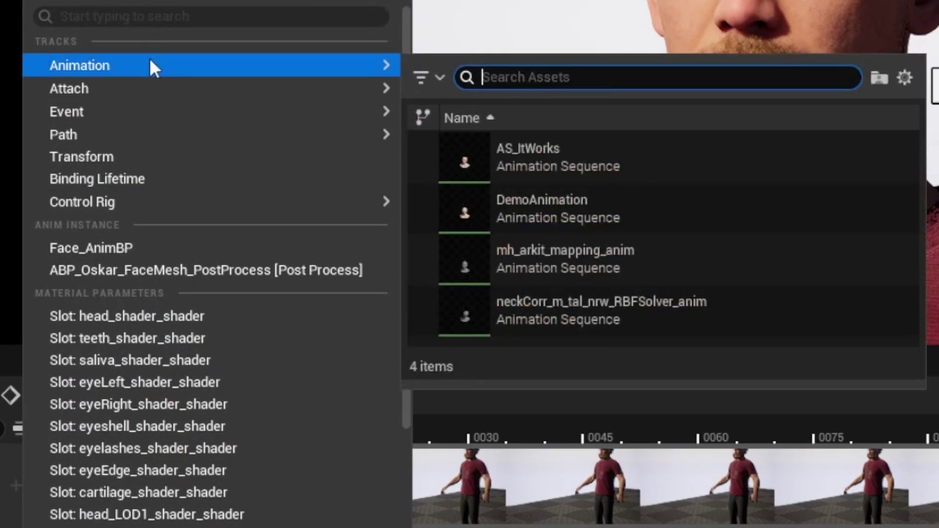
{"action": "left_click", "coordinate": [557, 174]}
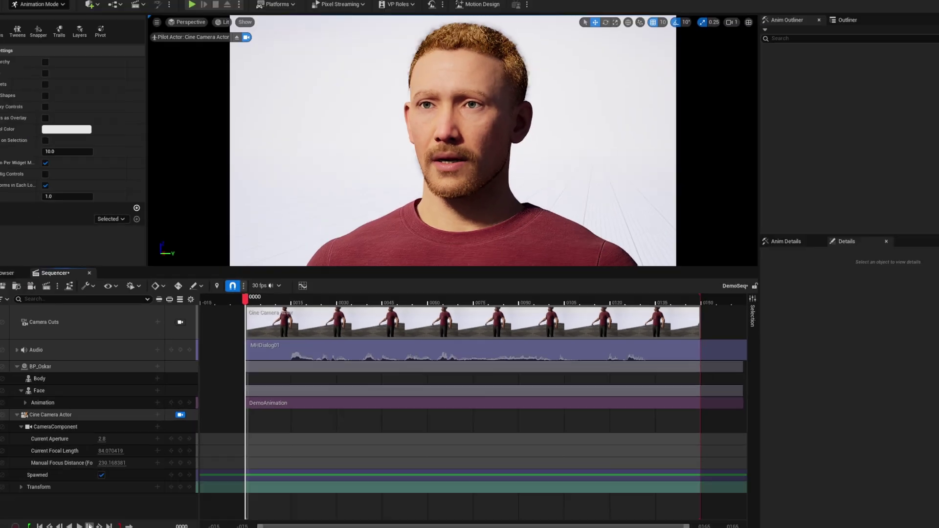
{"action": "left_click", "coordinate": [100, 490]}
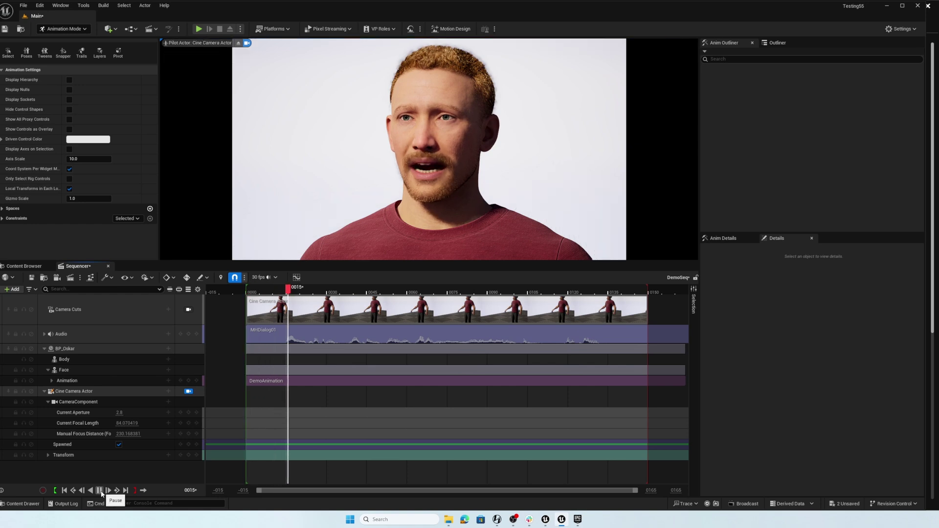